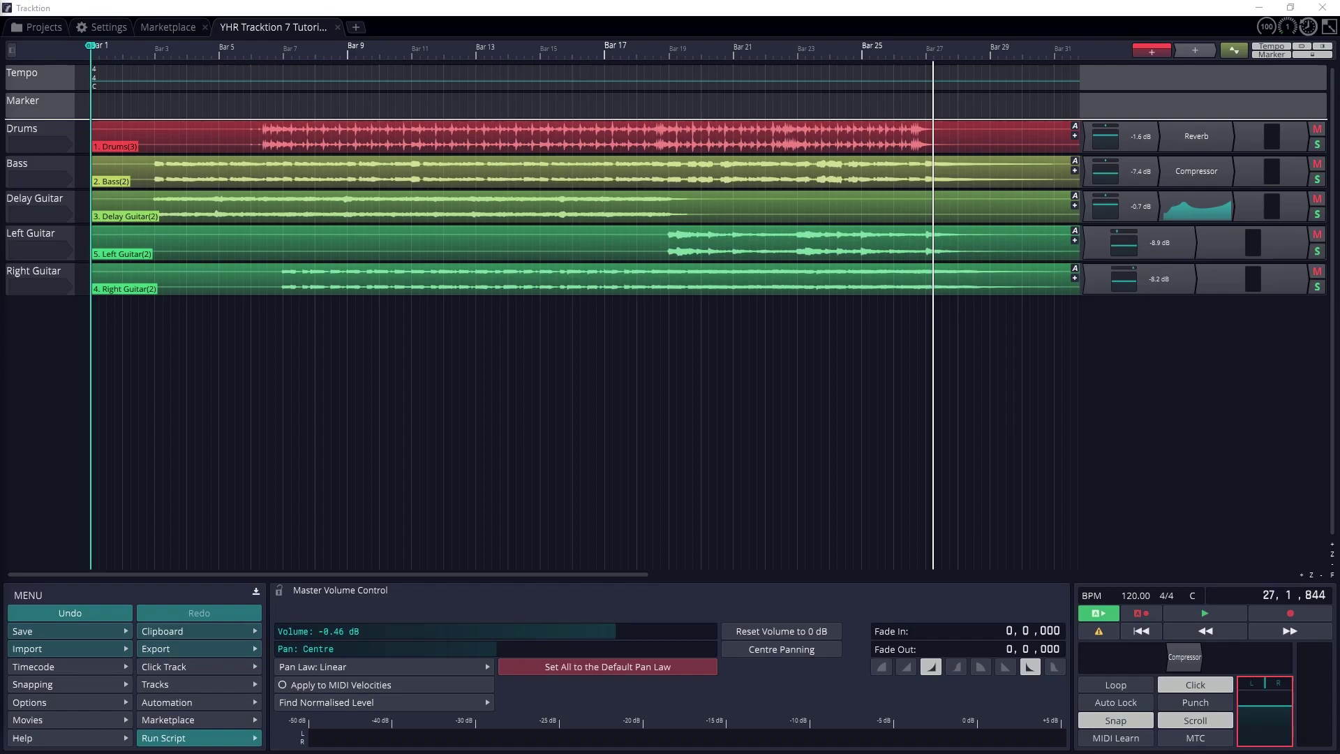
# Tweak compressor threshold, attack and output, then show the Drums Volume automation curve.
pyautogui.click(484, 144)
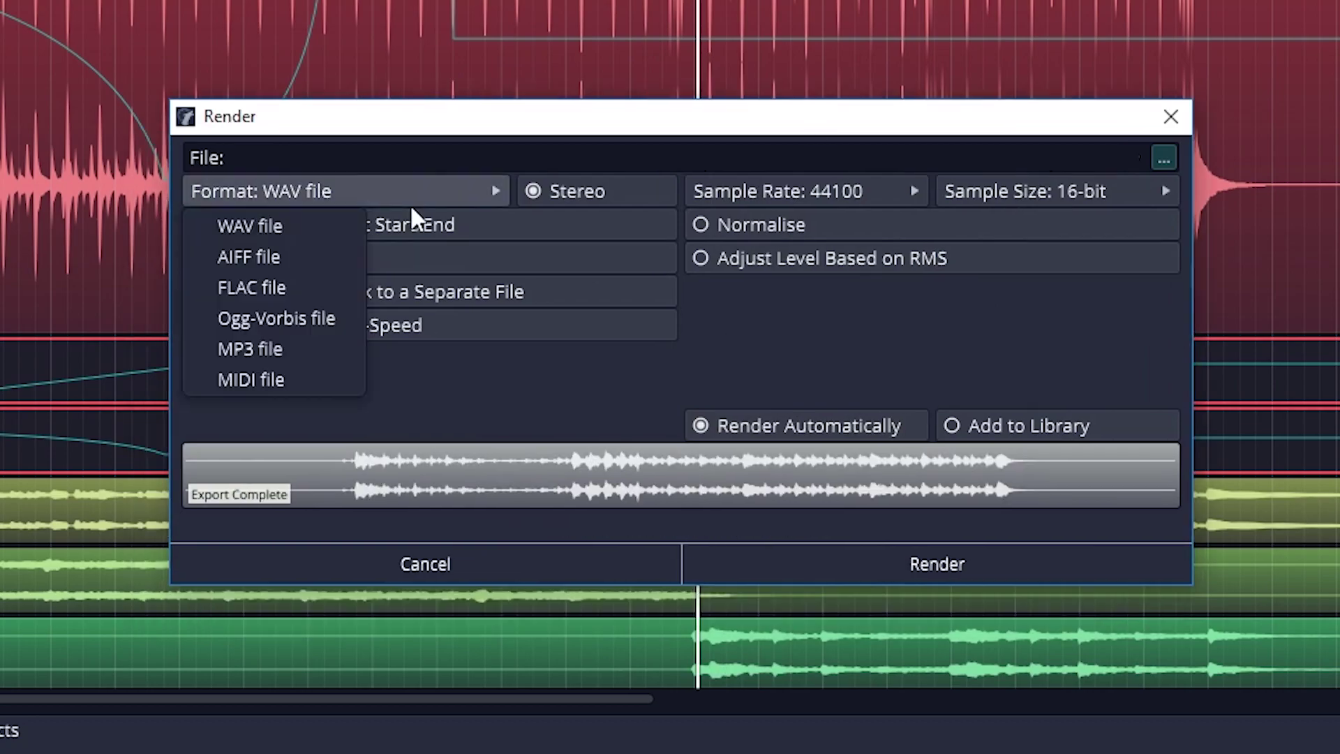
pyautogui.click(227, 346)
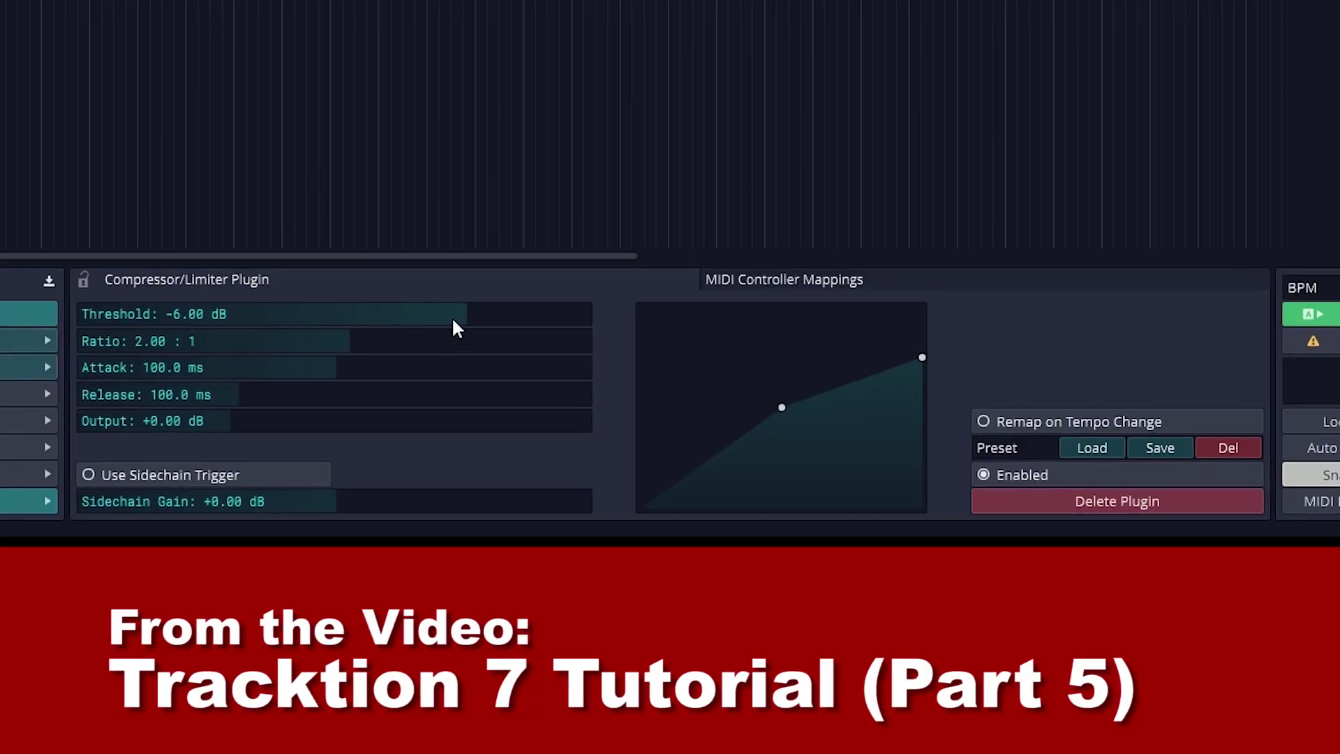
pyautogui.moveTo(451, 317); pyautogui.dragTo(404, 303)
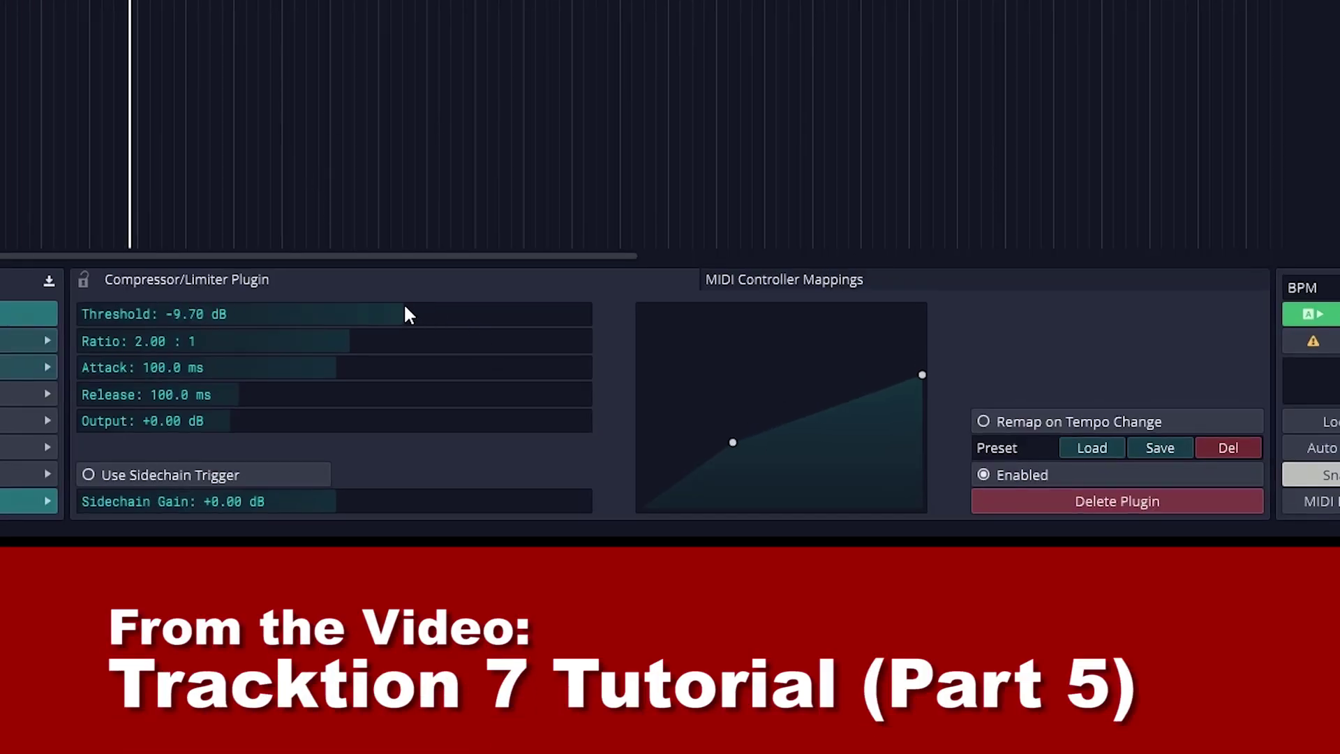
pyautogui.moveTo(237, 368); pyautogui.dragTo(253, 368)
pyautogui.moveTo(231, 420); pyautogui.dragTo(344, 421)
pyautogui.moveTo(318, 314); pyautogui.dragTo(374, 321)
pyautogui.moveTo(252, 368); pyautogui.dragTo(144, 368)
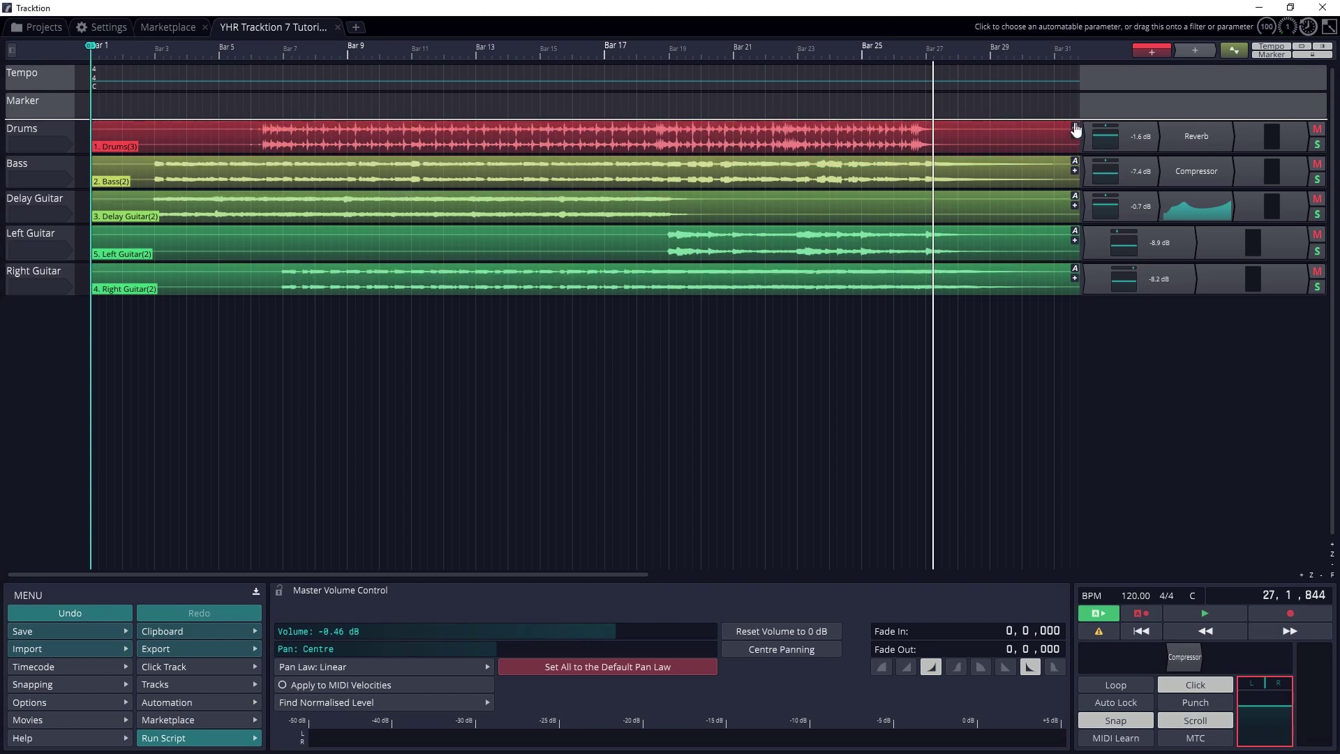
pyautogui.click(1075, 128)
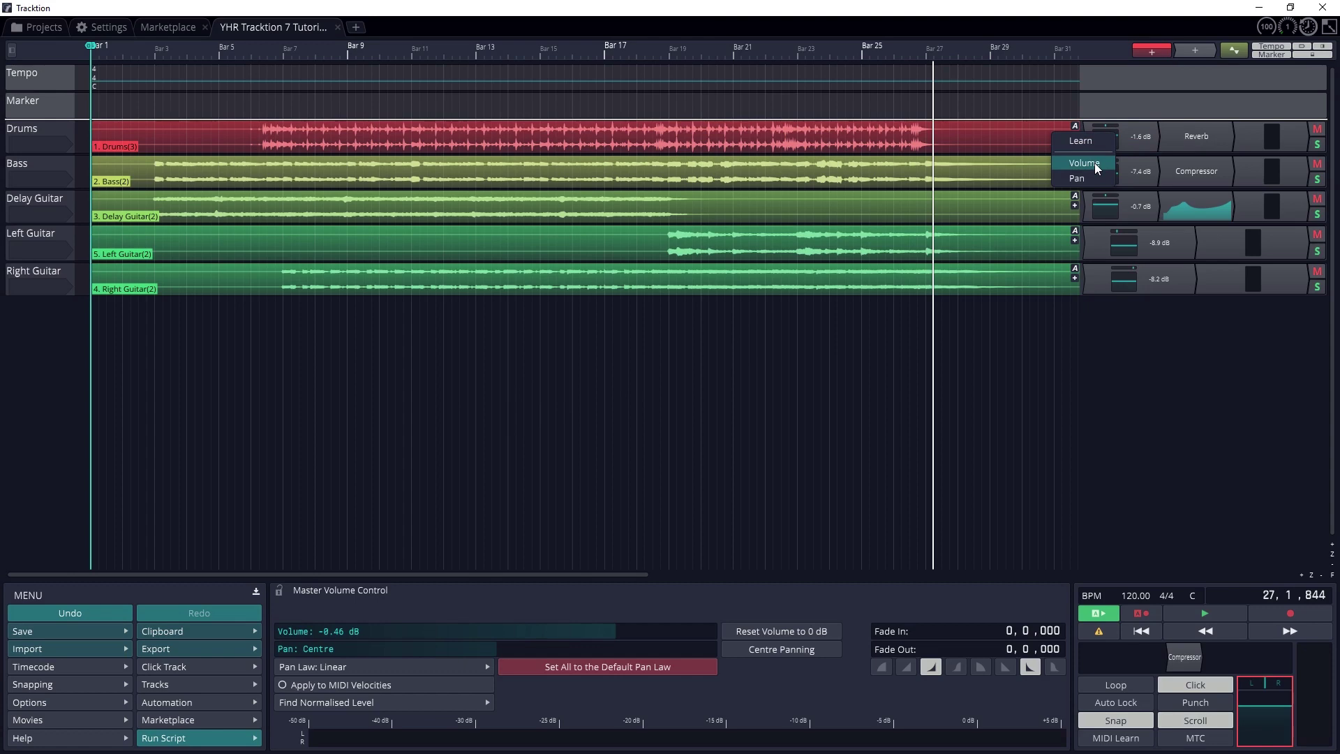
pyautogui.click(1095, 165)
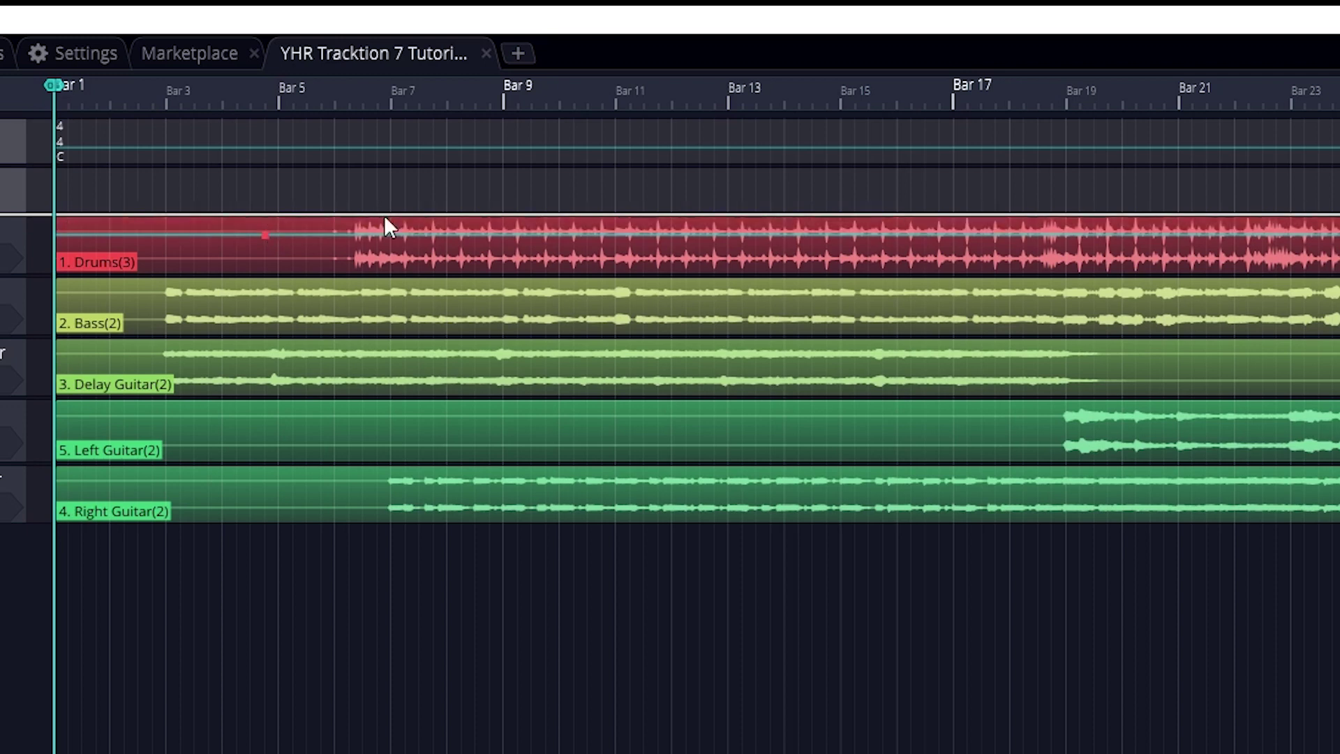
# Add two Drums volume points, dragging one down to about -11.7 dB and another up to -6.3 dB.
pyautogui.click(390, 234)
pyautogui.moveTo(391, 235); pyautogui.dragTo(608, 258)
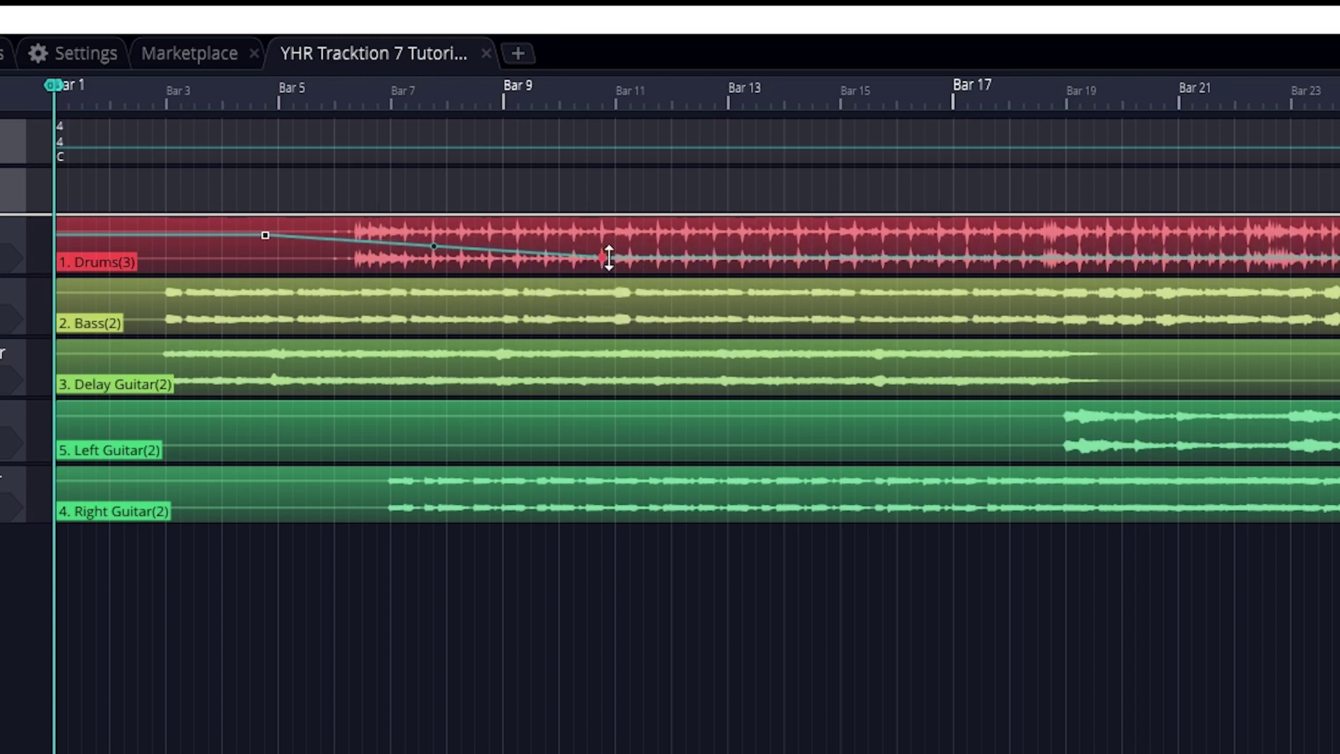
pyautogui.click(739, 258)
pyautogui.moveTo(742, 257); pyautogui.dragTo(856, 241)
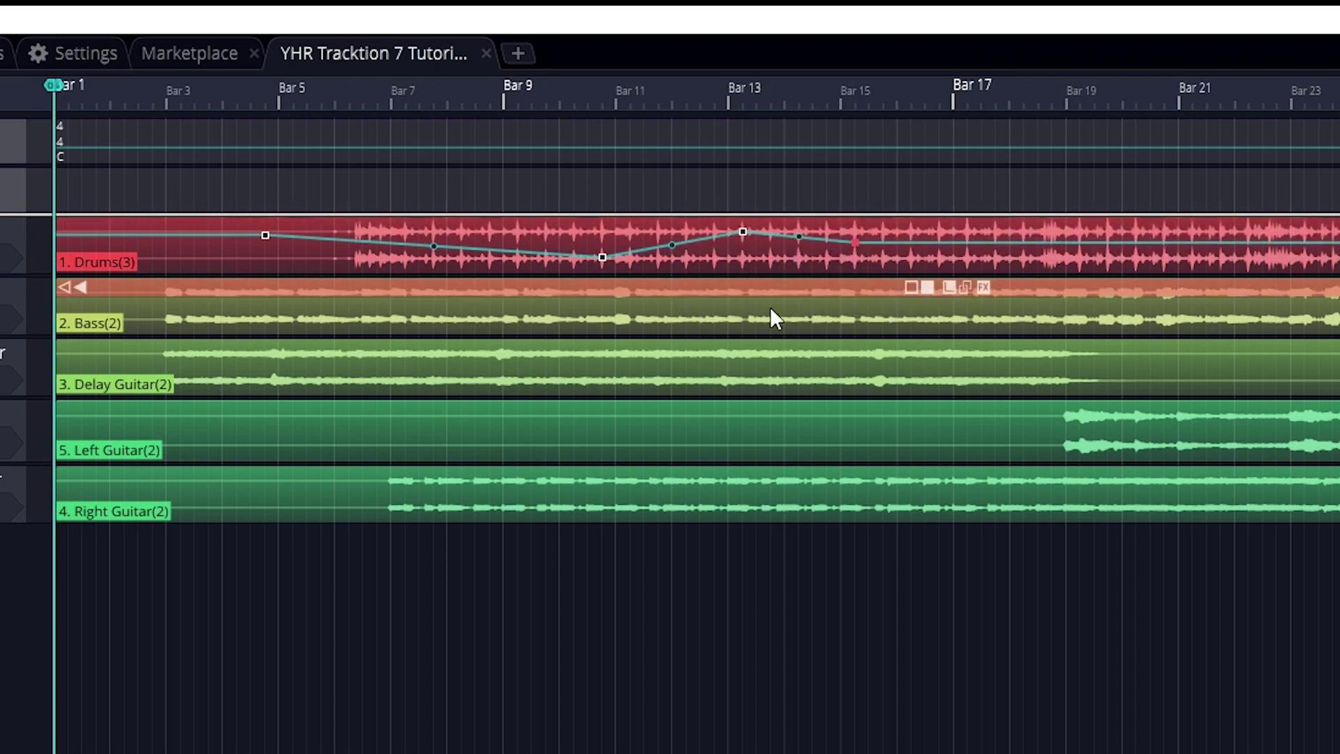
# Enlarge the Drums track and bend the falling, rising and post-bar-13 volume segments into curves.
pyautogui.press('z')
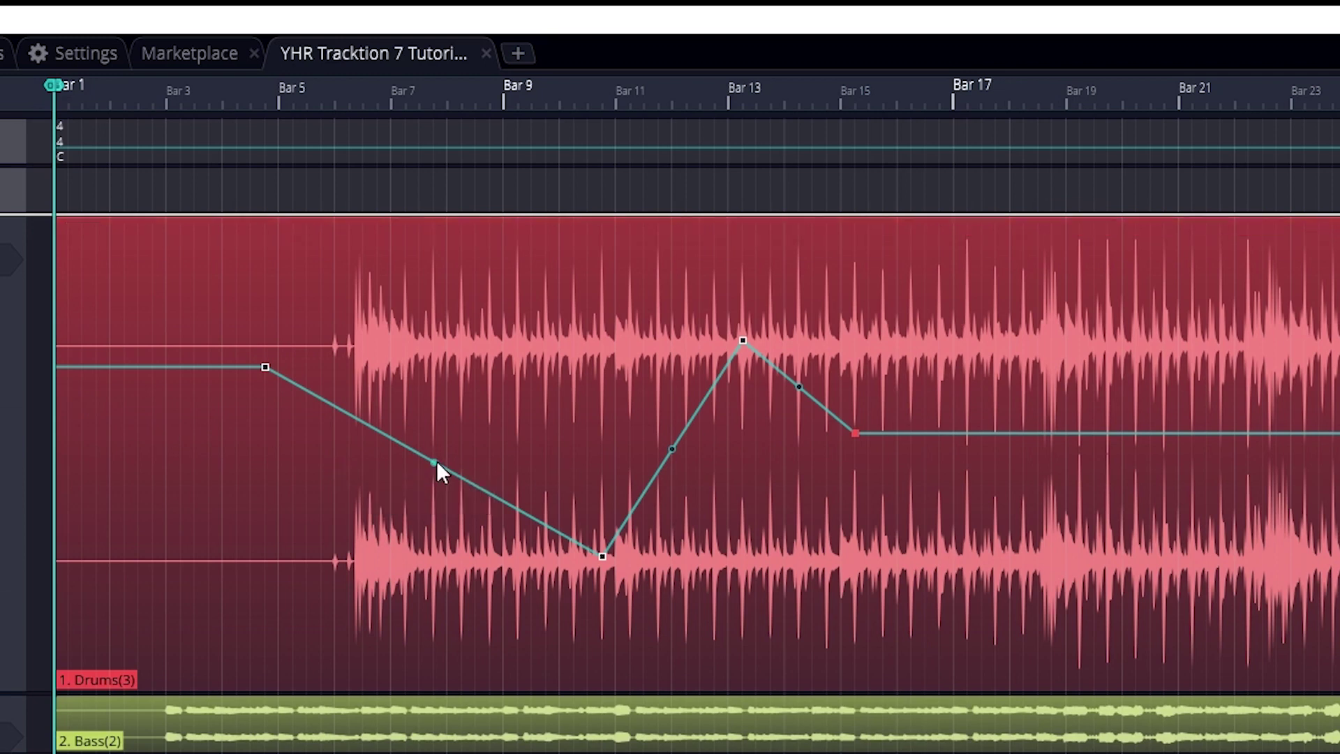
pyautogui.moveTo(437, 459); pyautogui.dragTo(447, 432)
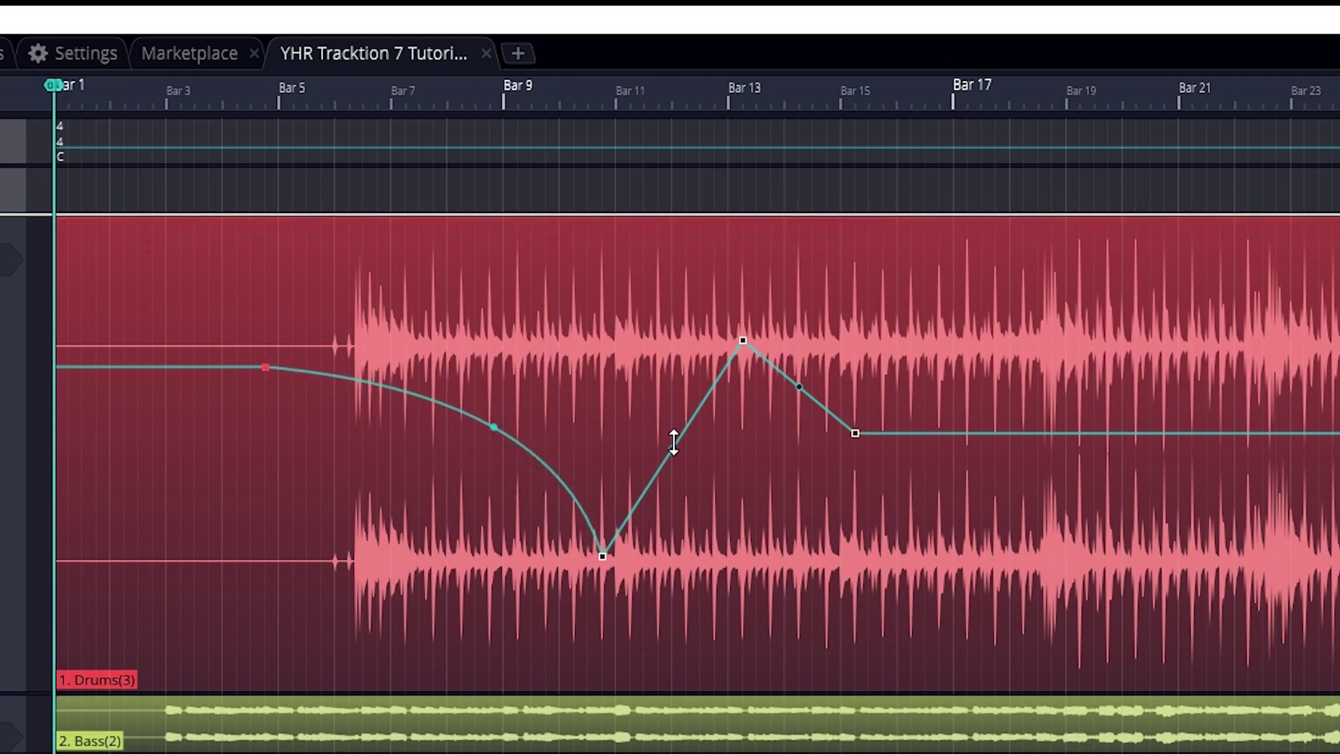
pyautogui.moveTo(672, 449); pyautogui.dragTo(703, 493)
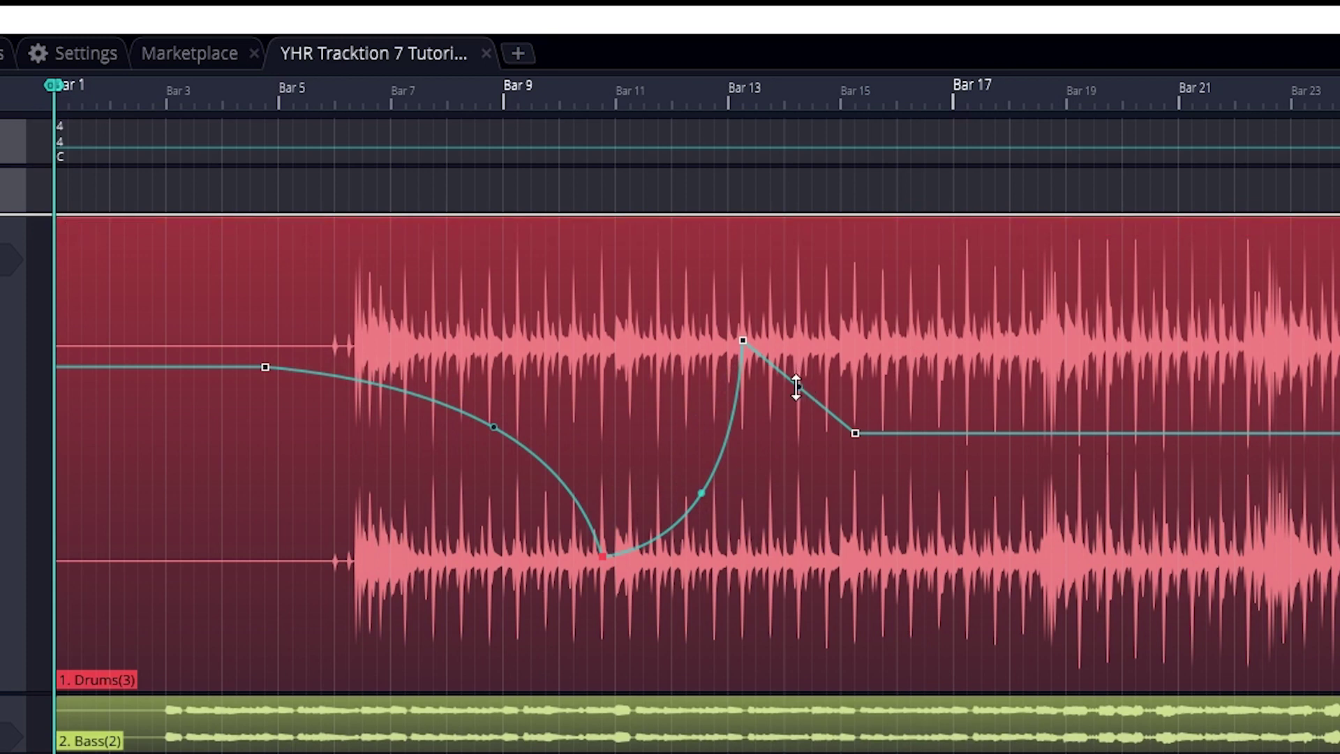
pyautogui.moveTo(797, 386); pyautogui.dragTo(1138, 274)
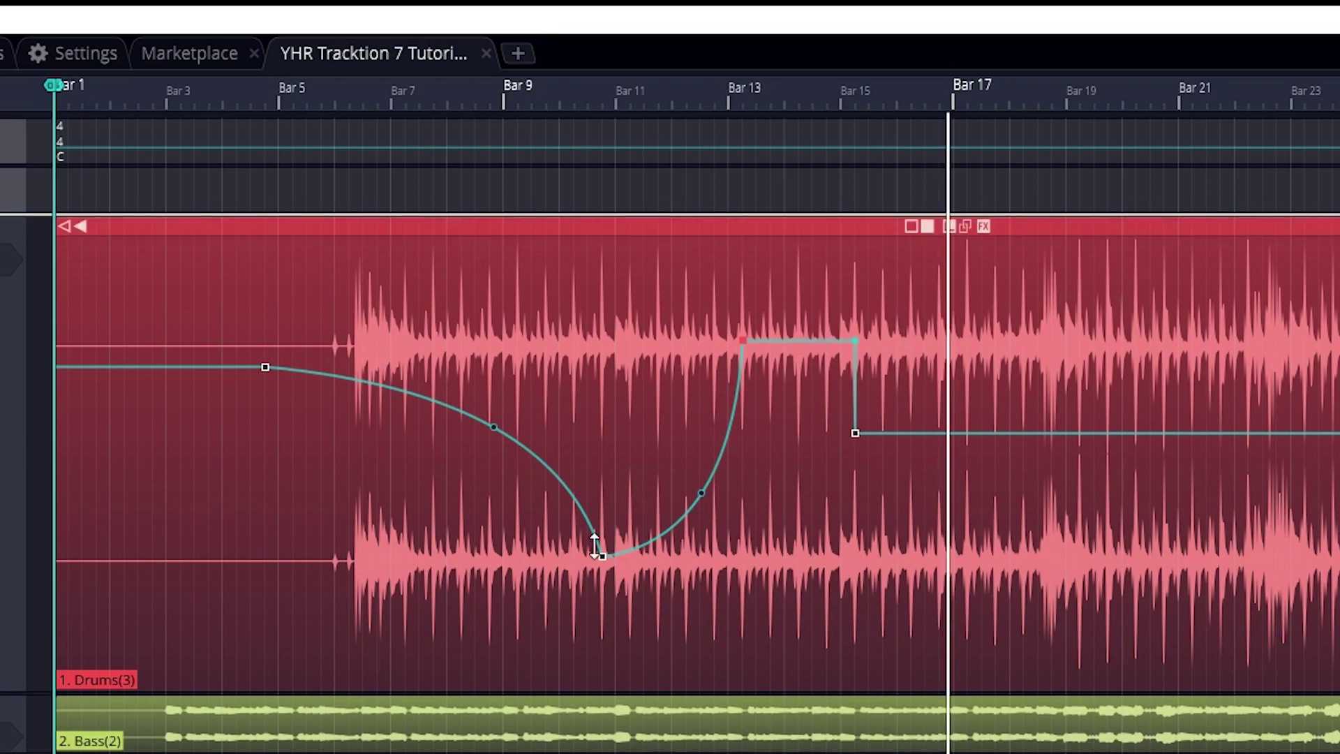
# Delete every point on the Drums volume curve, starting with the lowest one.
pyautogui.click(602, 556)
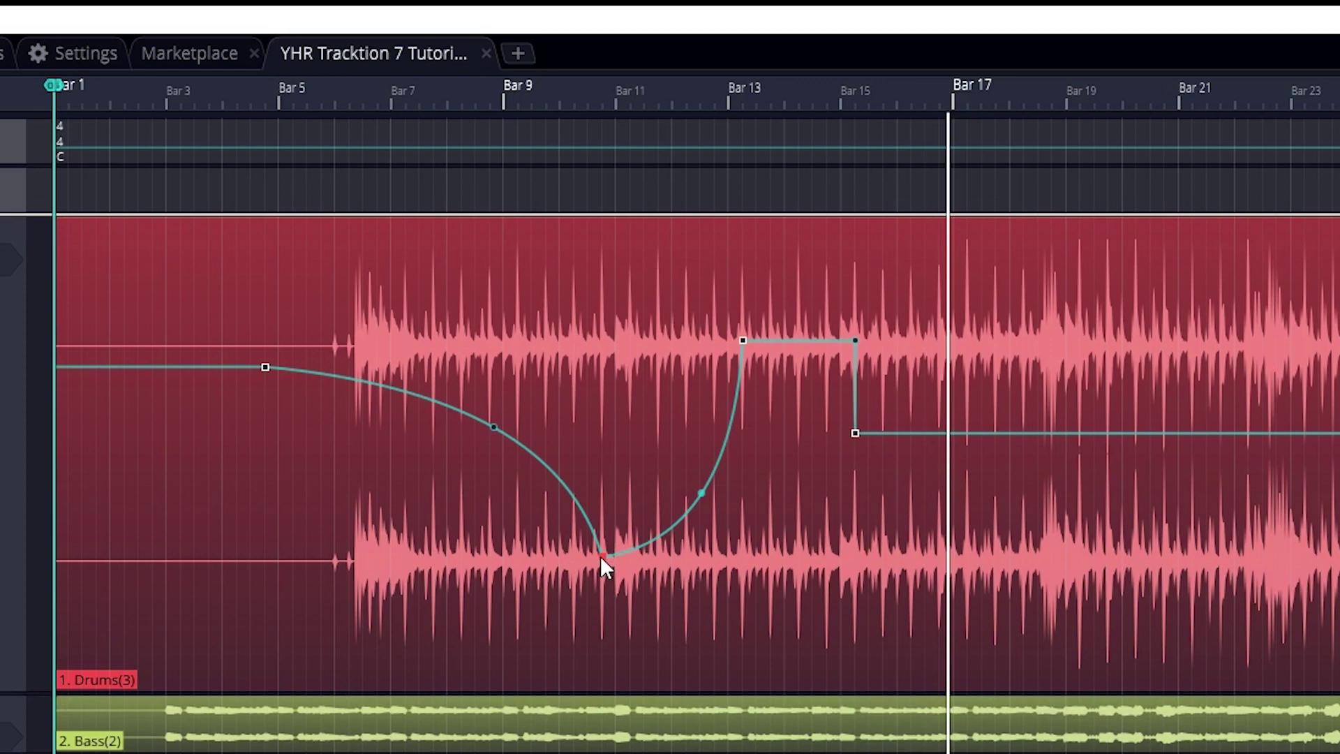
pyautogui.press('Delete')
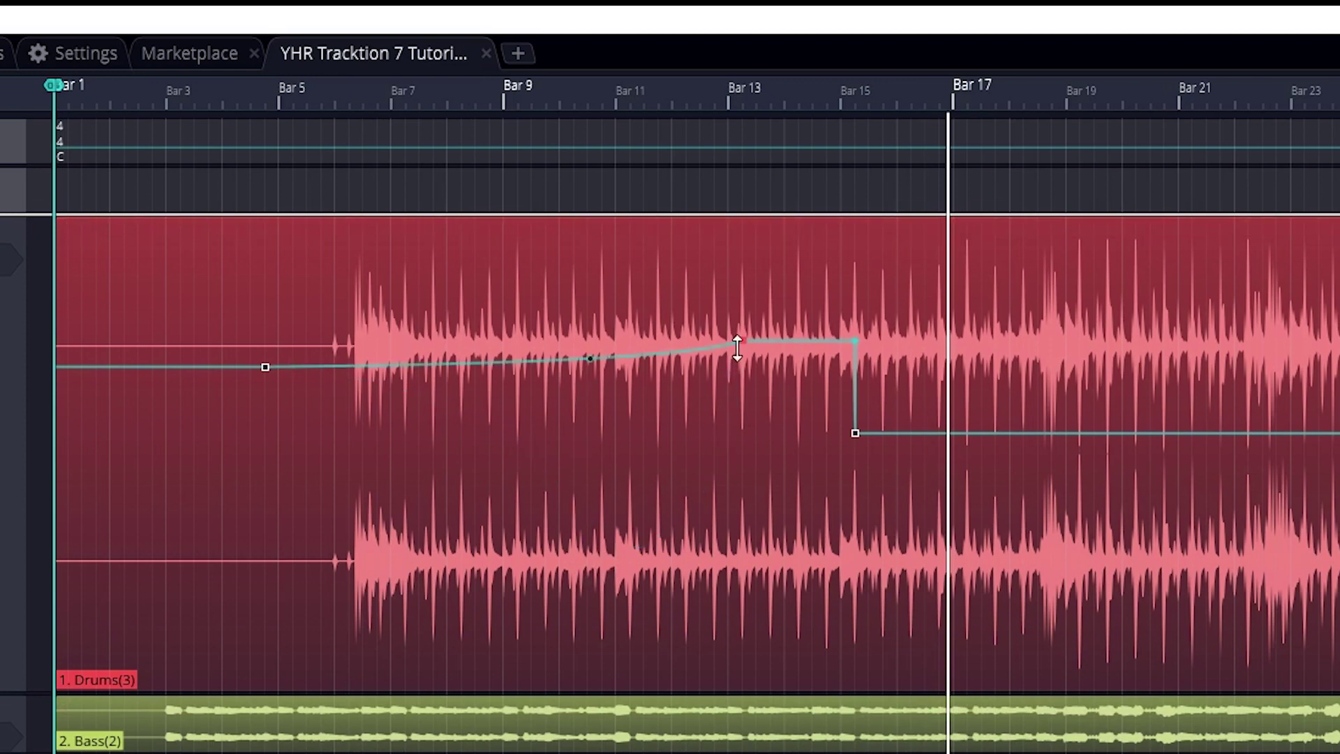
pyautogui.press('Delete')
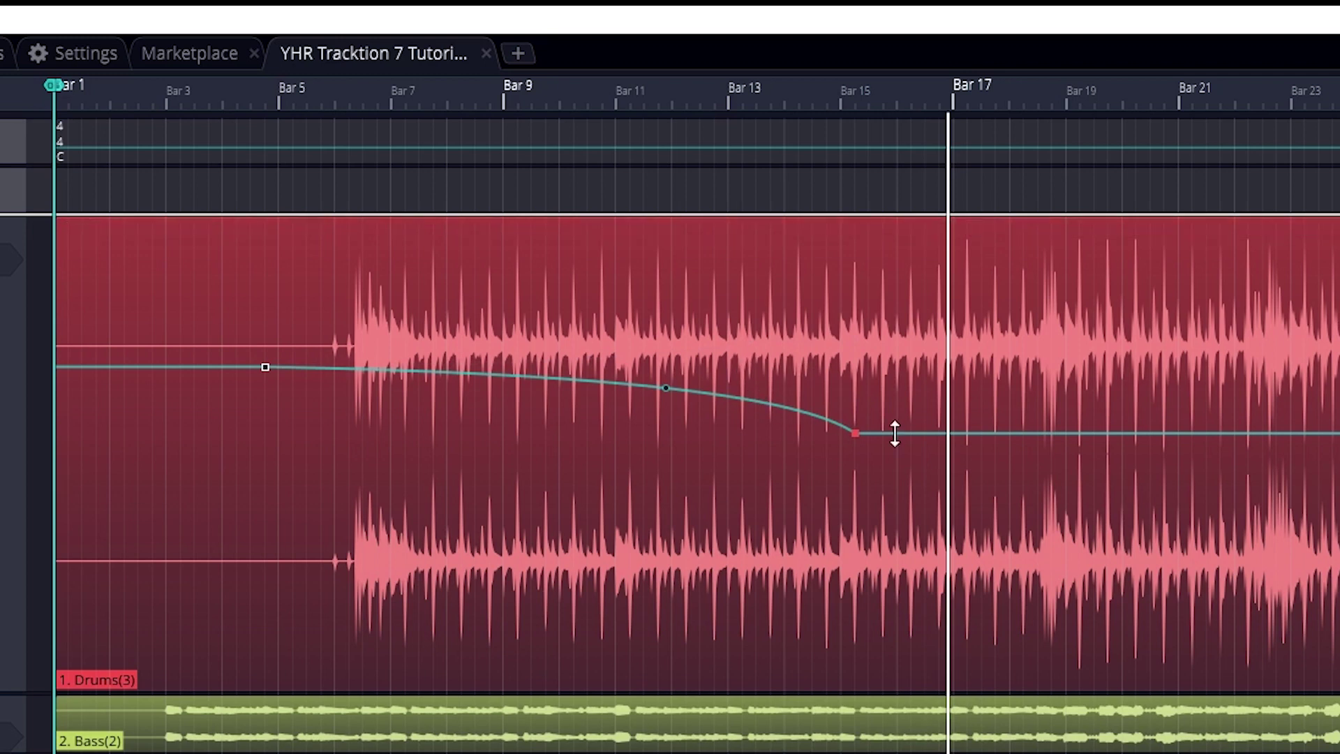
pyautogui.press('Delete')
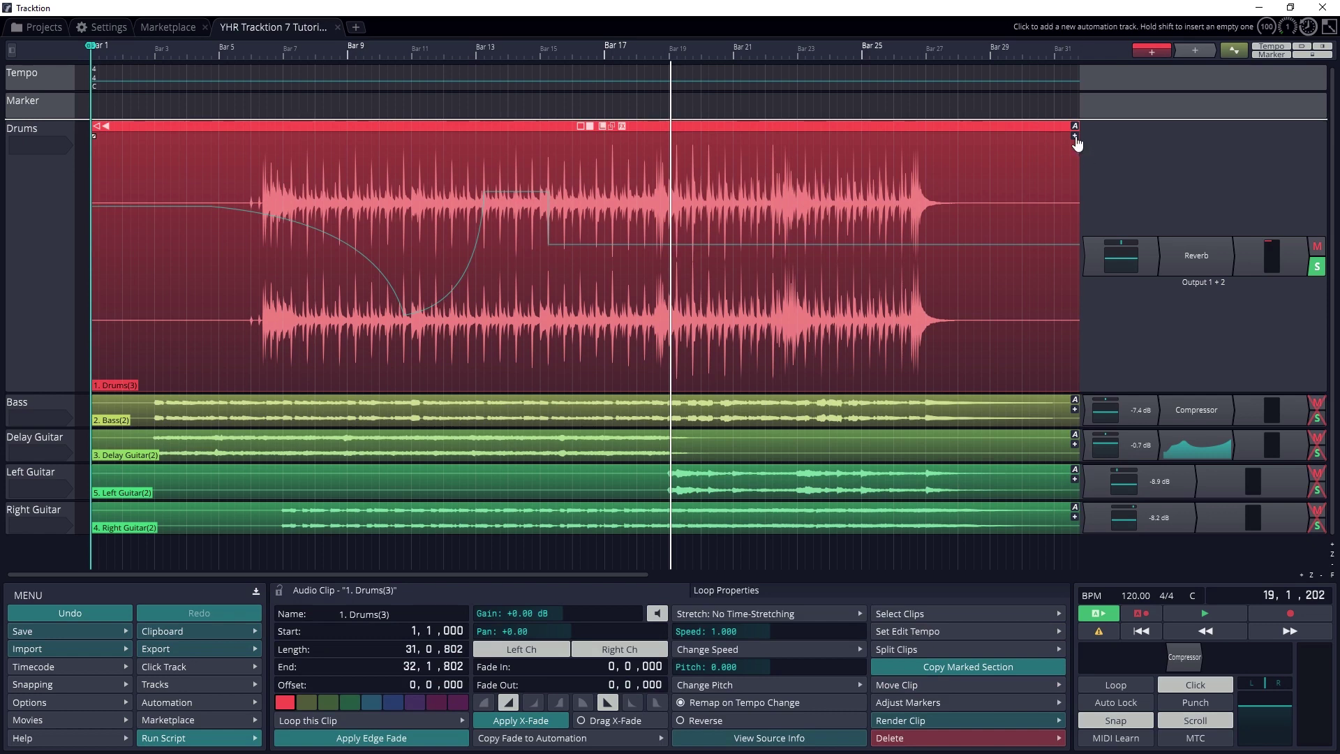
# Add a separate Volume automation lane to the Drums track.
pyautogui.click(1075, 136)
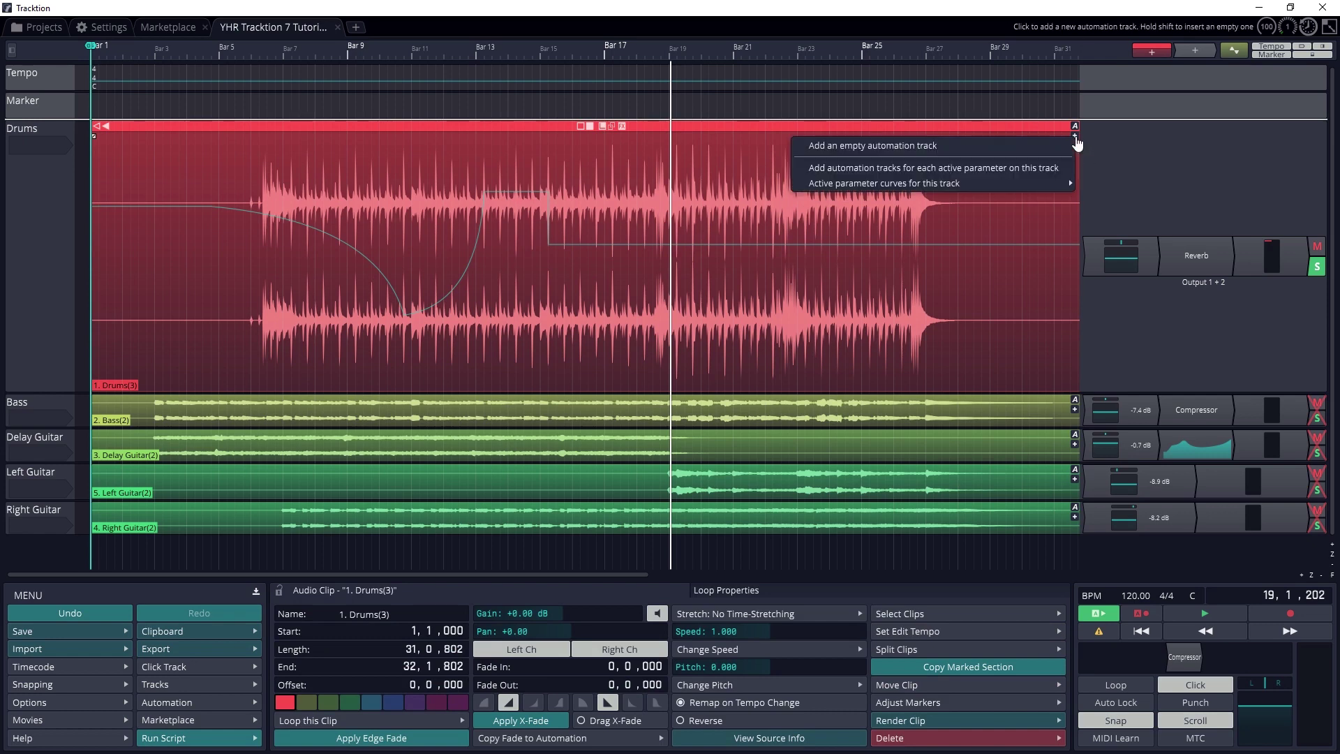
pyautogui.moveTo(1019, 181)
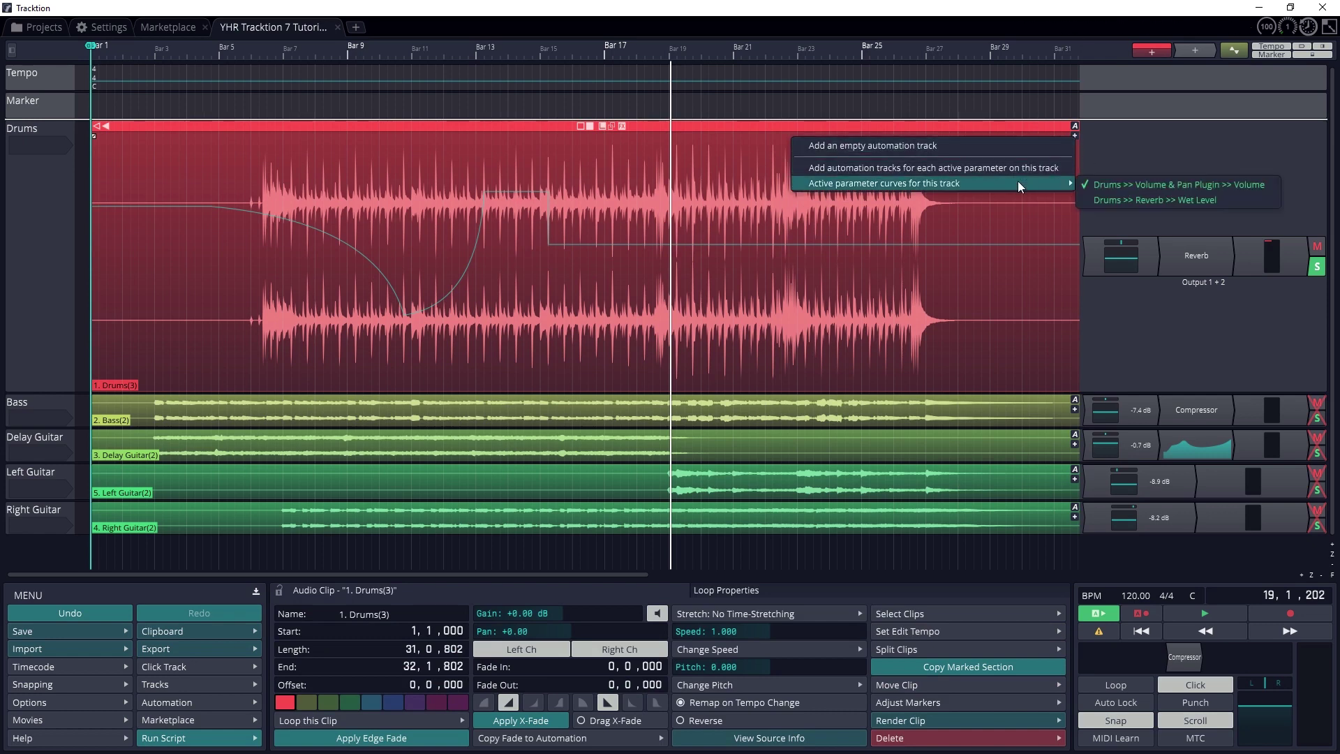
pyautogui.click(1100, 184)
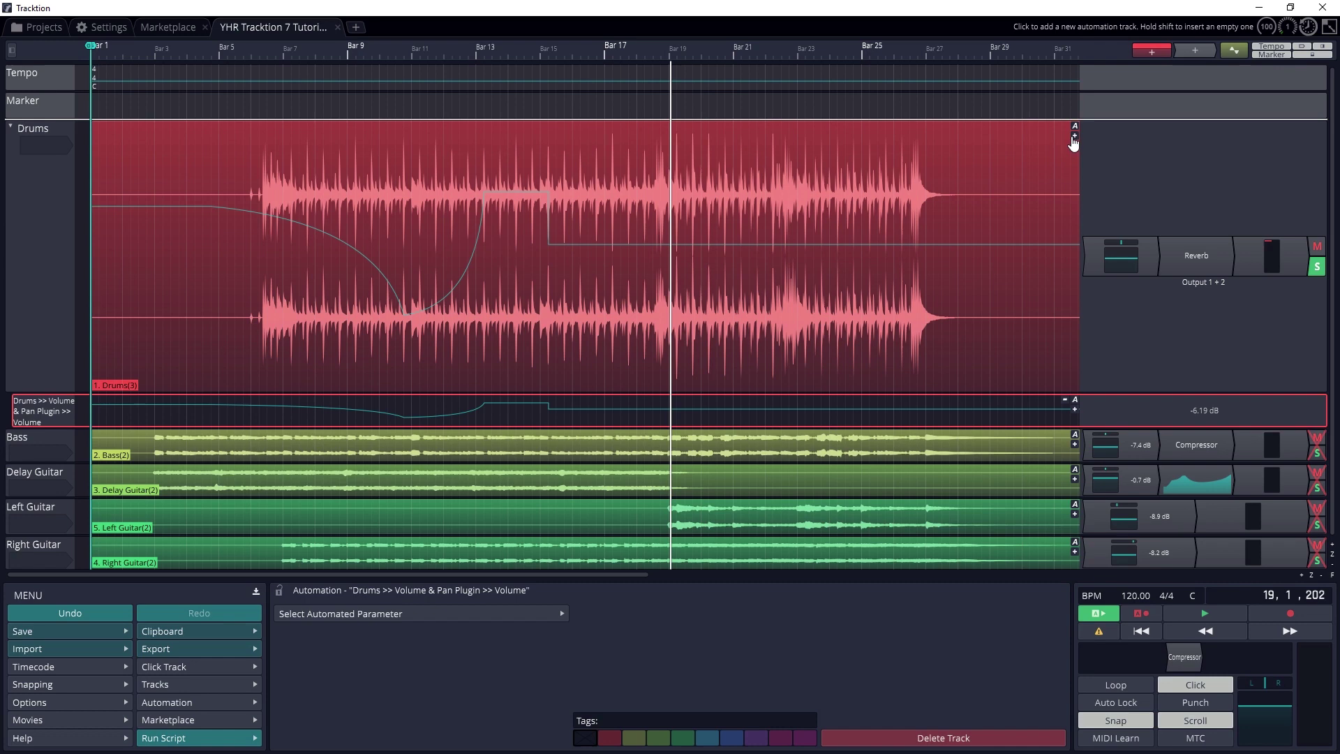
# Add a Reverb Wet Level lane for Drums and raise its points to +4.41 and +5.22 dB.
pyautogui.click(1073, 137)
pyautogui.moveTo(1067, 185)
pyautogui.click(1112, 196)
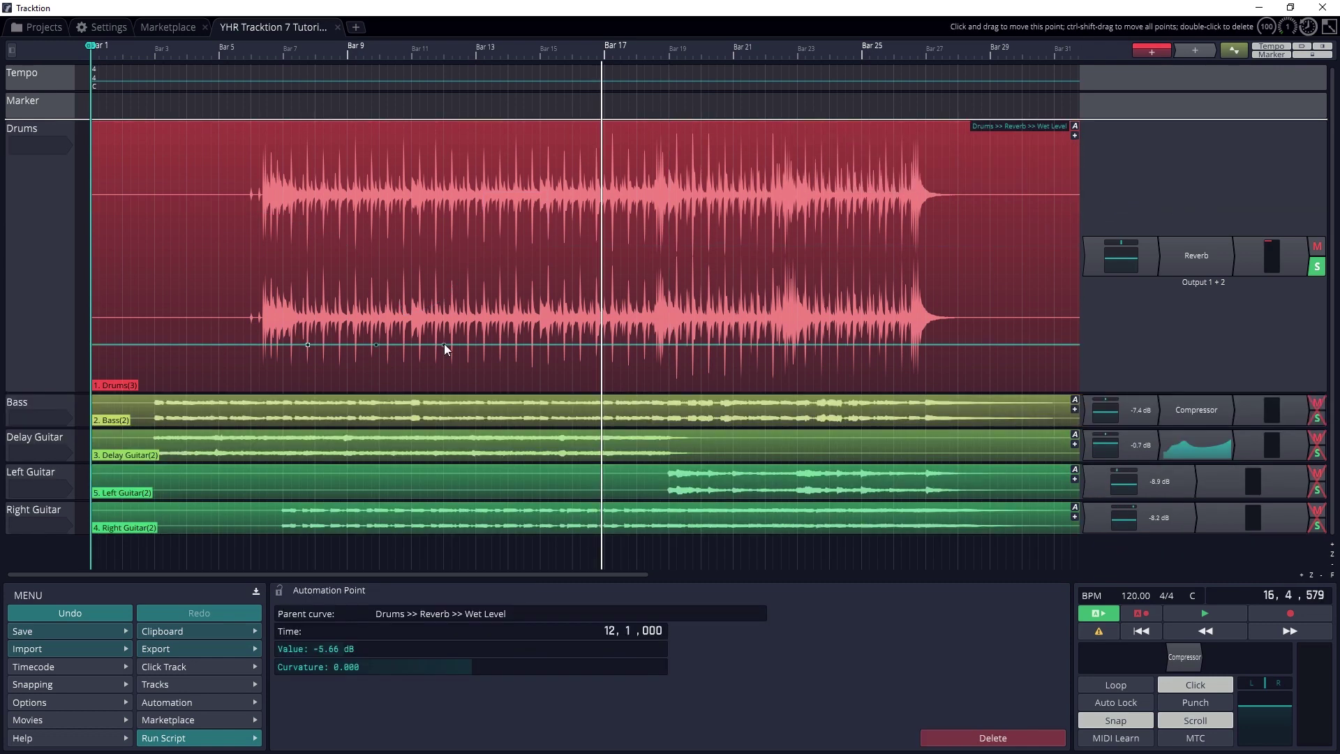
pyautogui.moveTo(444, 345); pyautogui.dragTo(437, 217)
pyautogui.moveTo(444, 344); pyautogui.dragTo(531, 229)
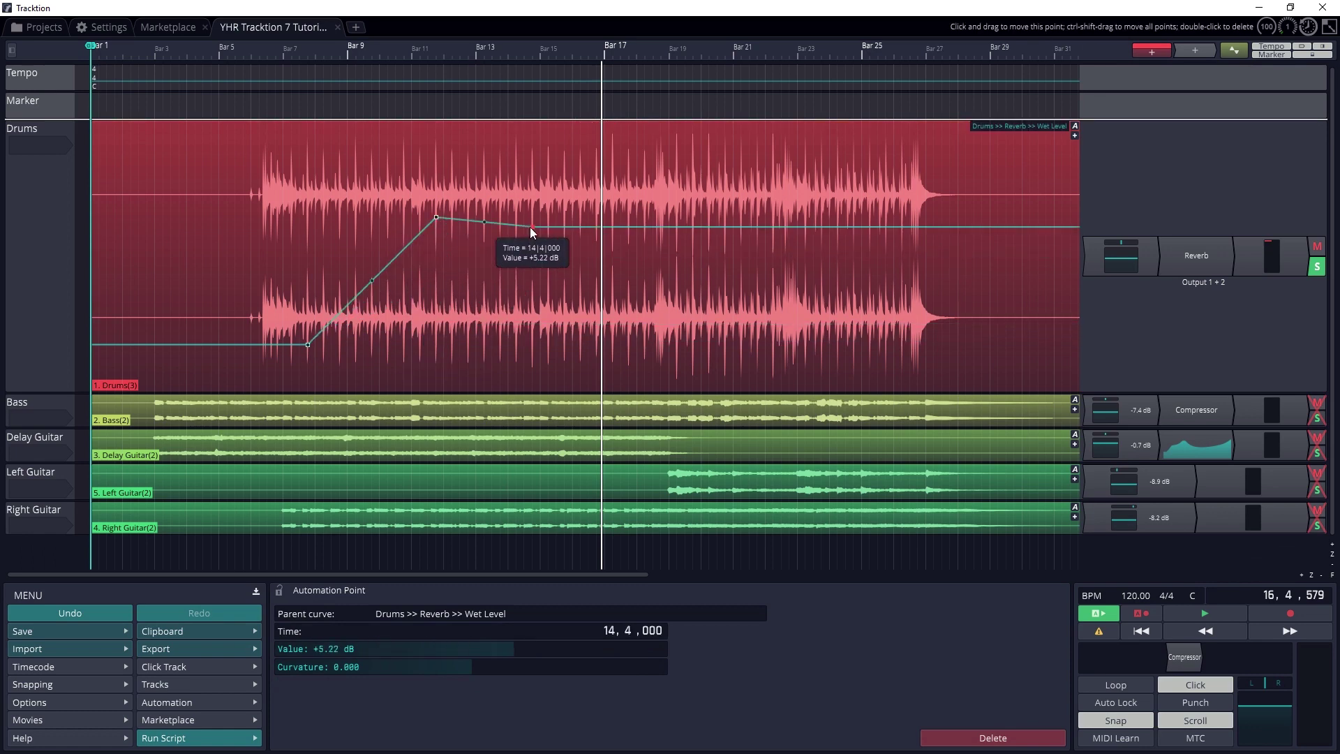
pyautogui.click(300, 345)
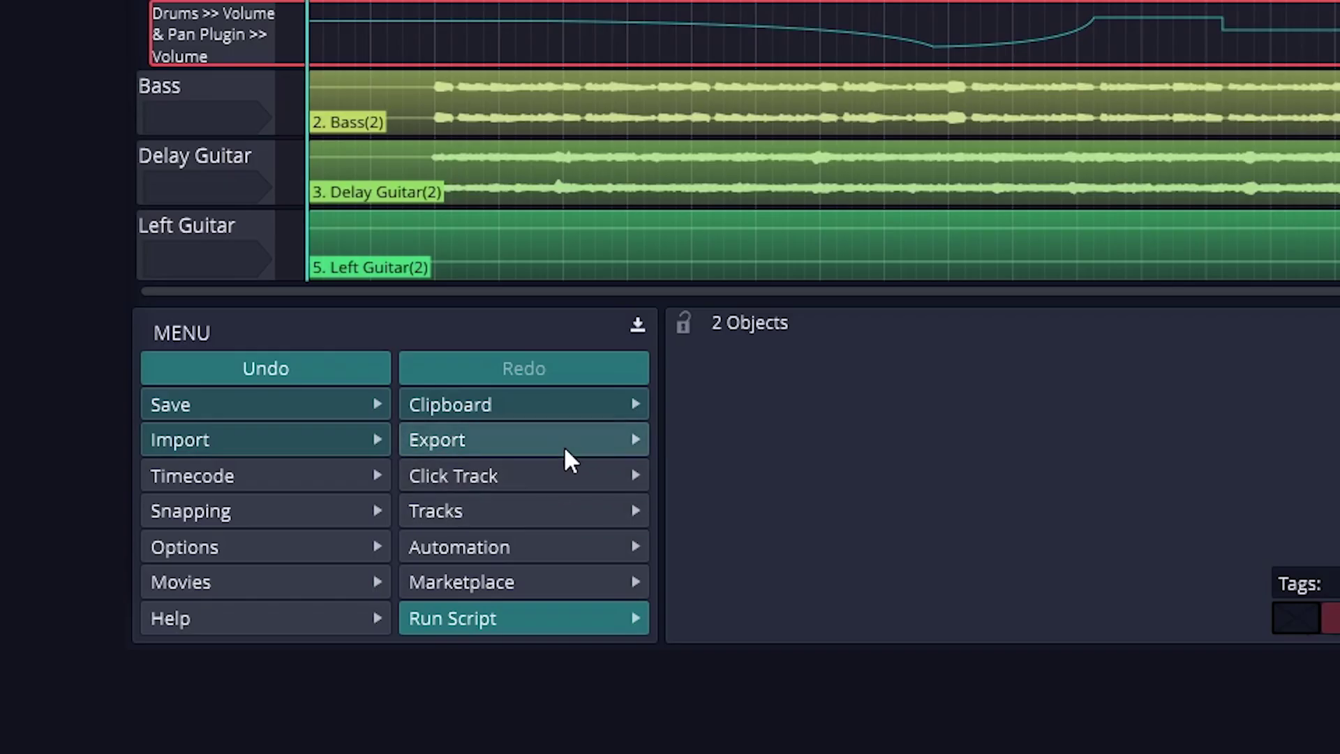
# Open Render to a file and confirm WAV, 44100 Hz, 16-bit output with dithering enabled.
pyautogui.click(564, 441)
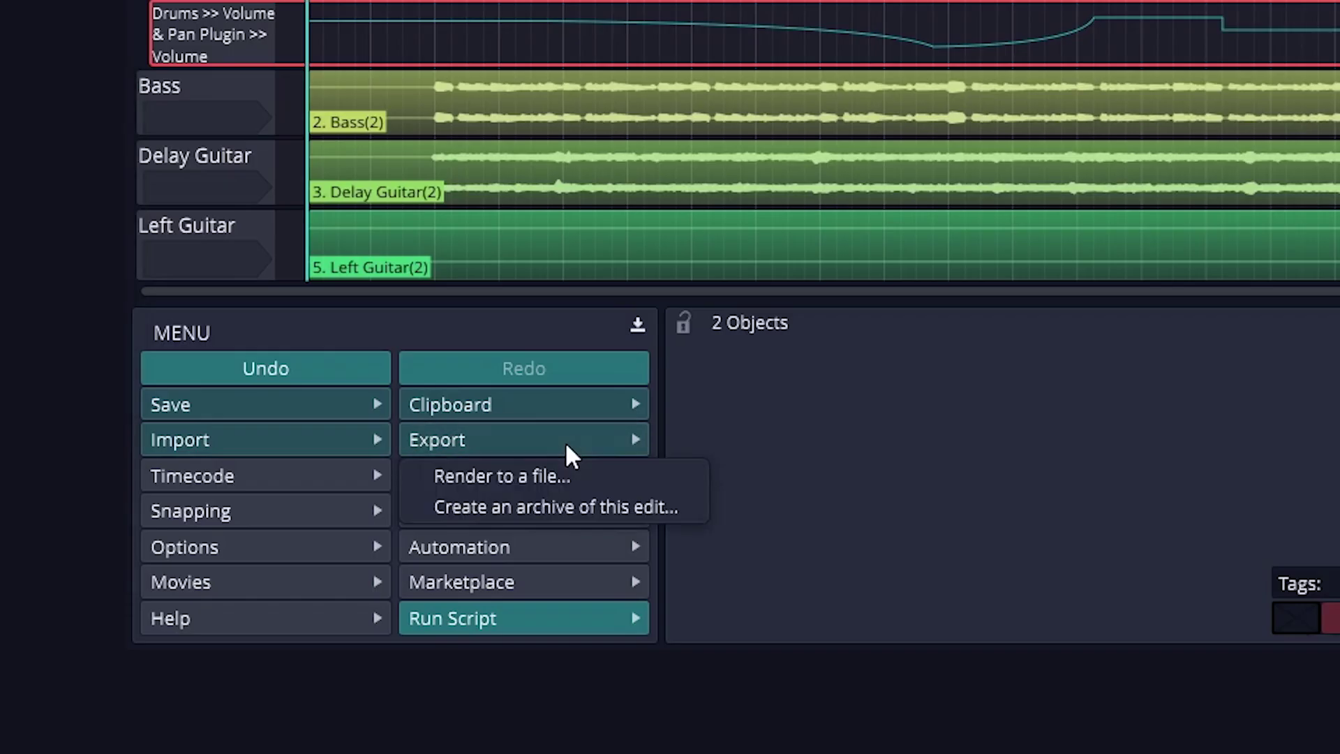
pyautogui.click(556, 477)
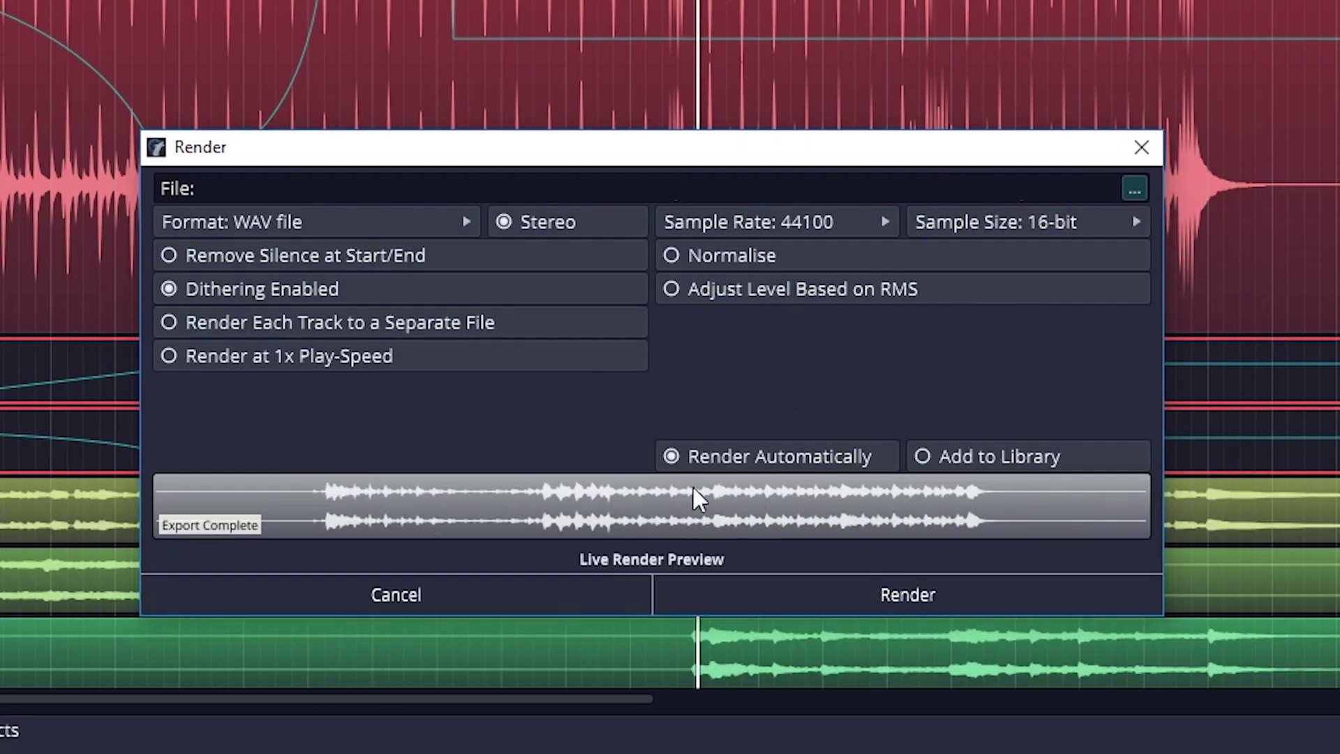
pyautogui.click(296, 222)
pyautogui.click(261, 257)
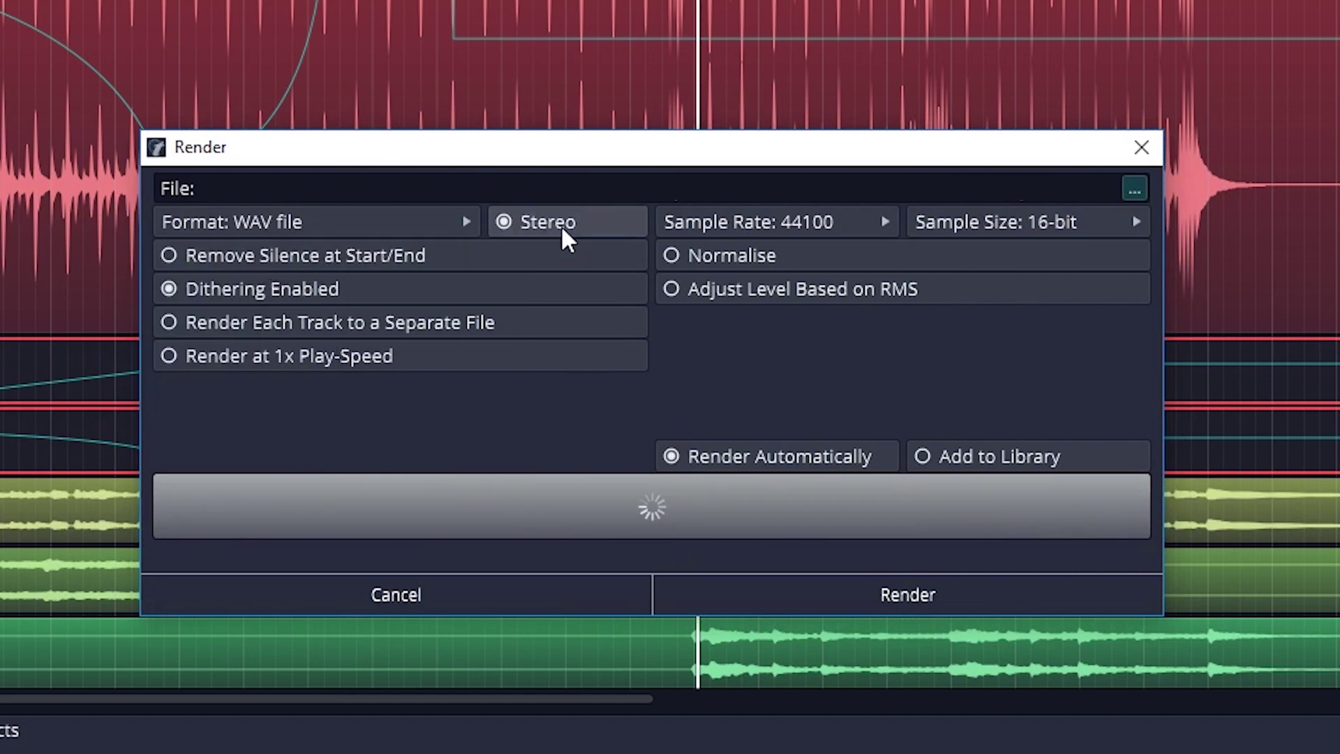
pyautogui.click(817, 218)
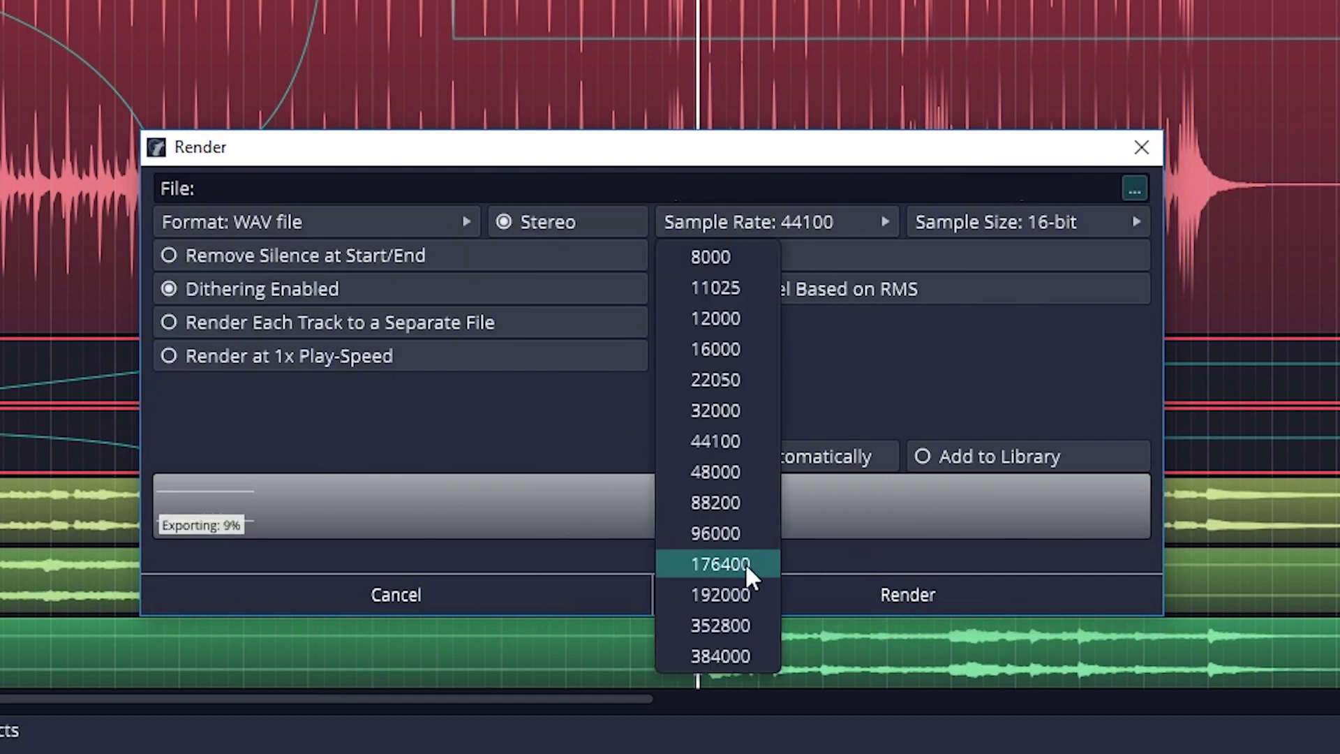
pyautogui.click(726, 438)
pyautogui.click(998, 219)
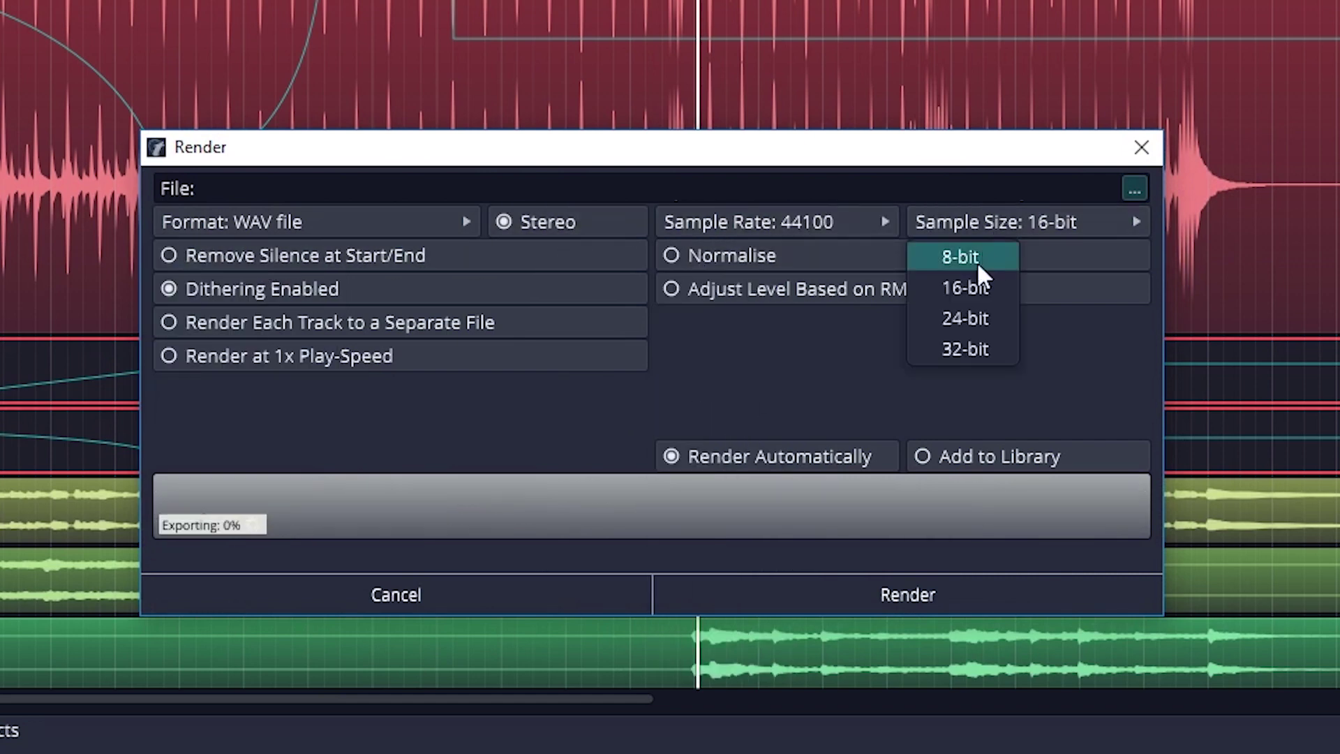
pyautogui.click(970, 289)
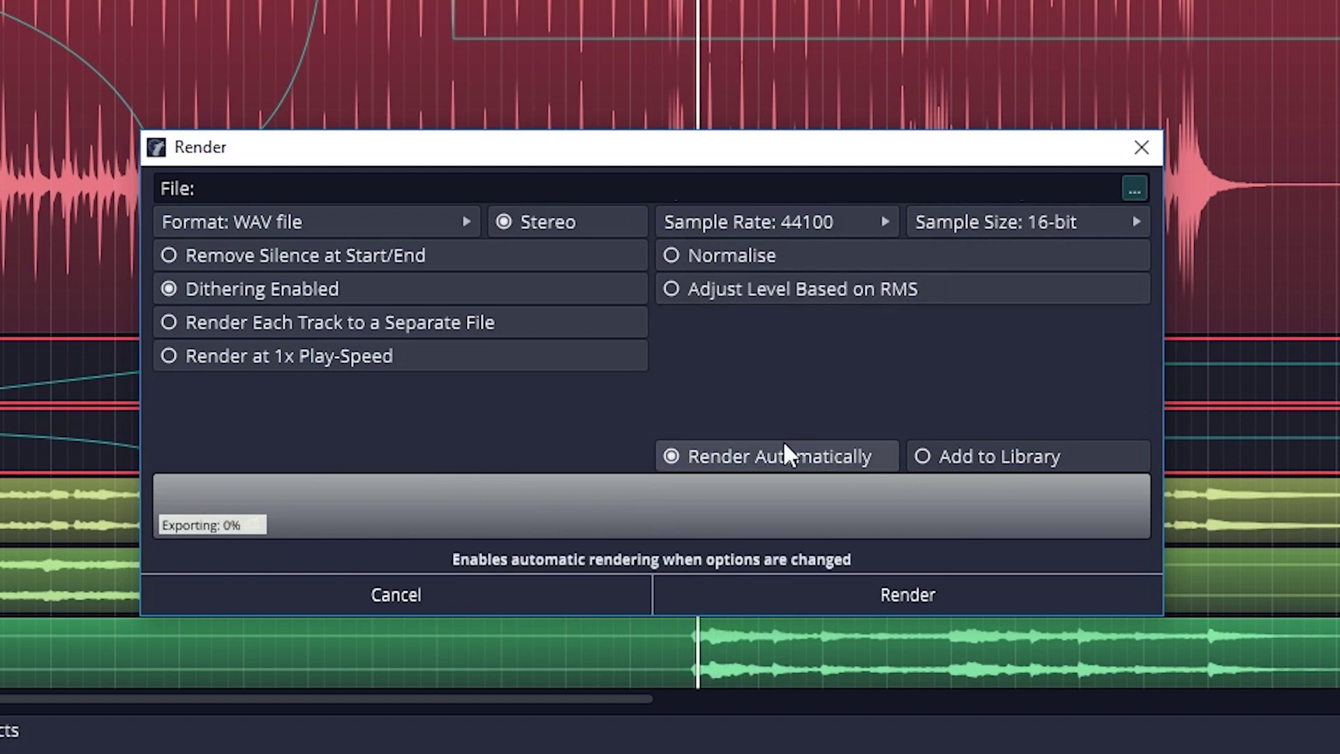
pyautogui.click(567, 292)
pyautogui.click(567, 291)
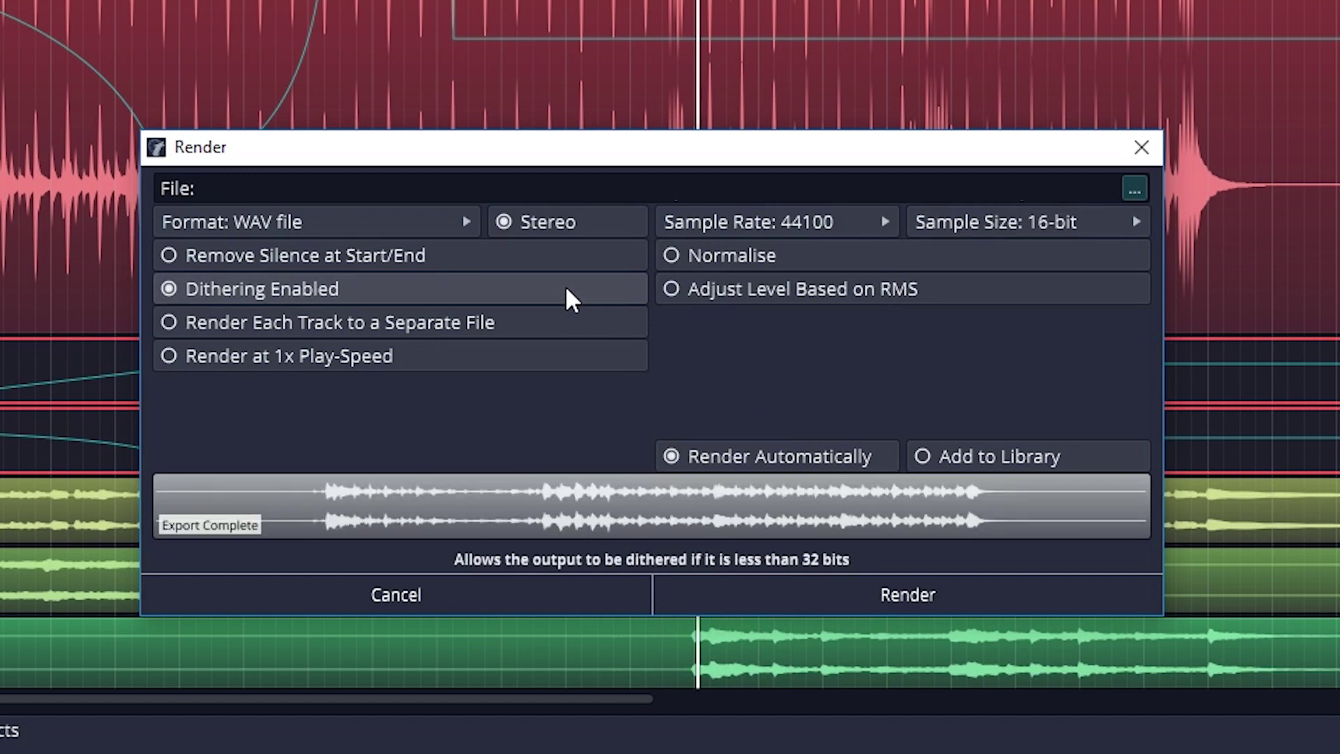
# Switch the render format to MP3, installing the LAME encoder, with 320 Kb/s CBR quality.
pyautogui.moveTo(790, 150); pyautogui.dragTo(819, 119)
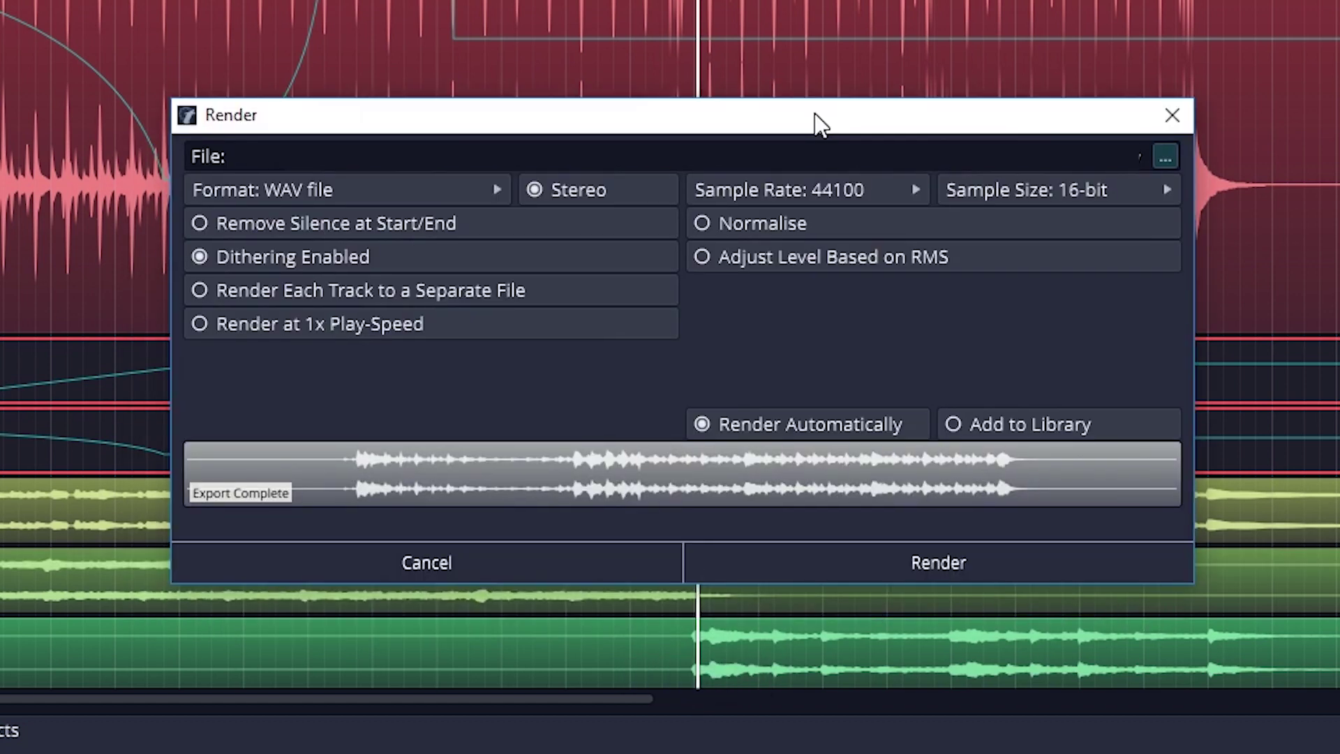
pyautogui.click(409, 201)
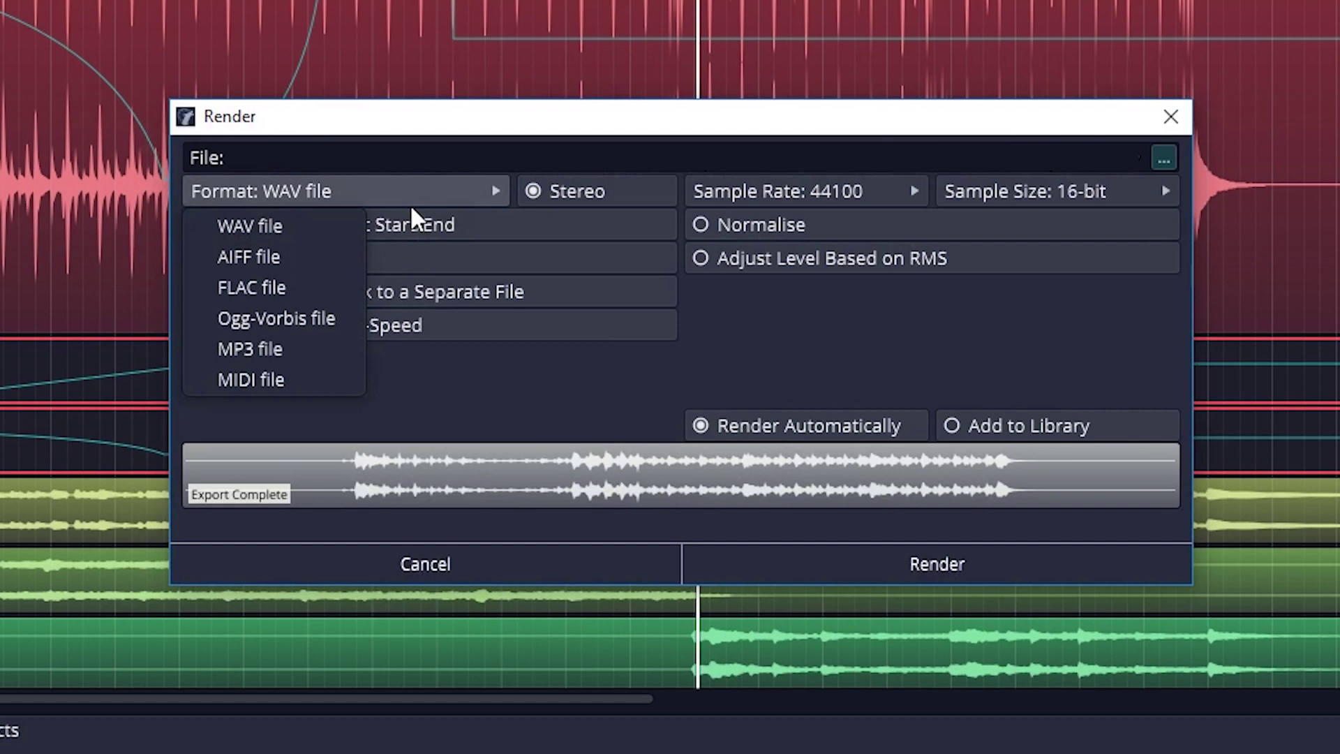
pyautogui.click(265, 349)
pyautogui.click(623, 440)
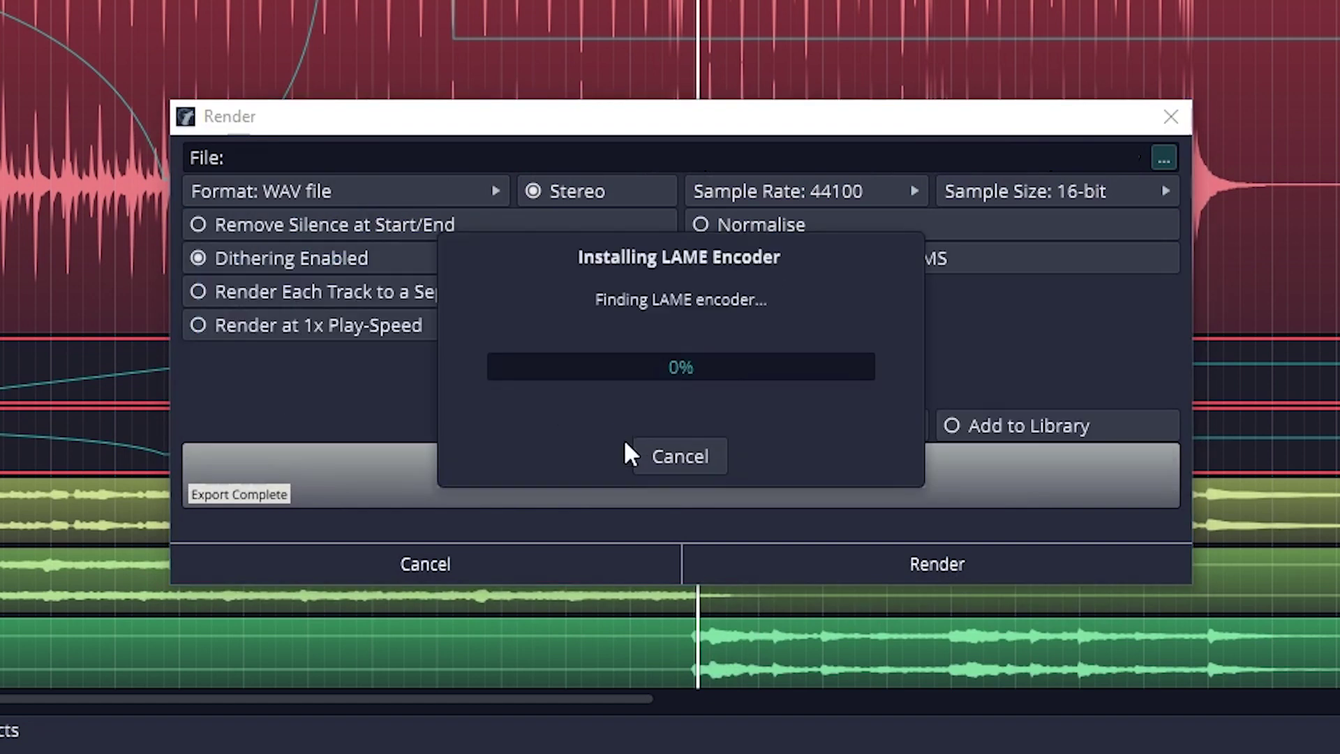
pyautogui.click(674, 426)
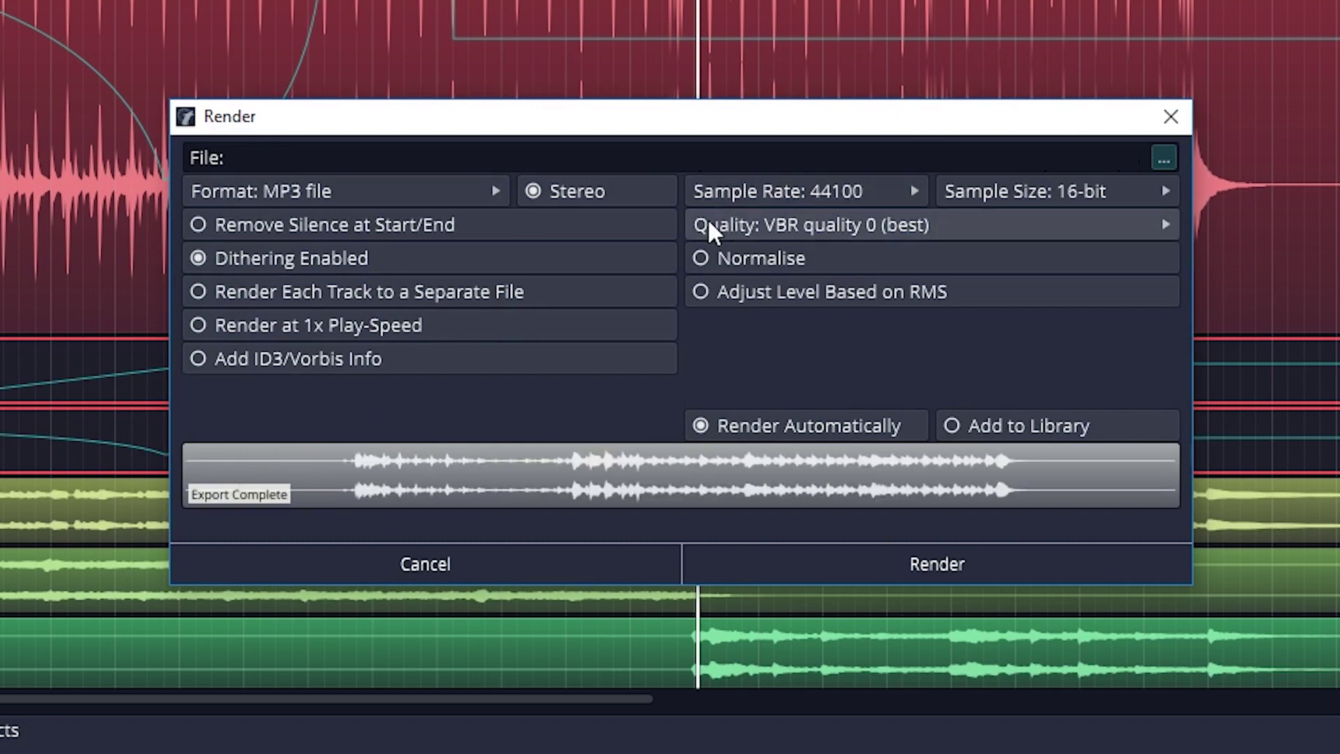
pyautogui.click(996, 199)
pyautogui.click(1108, 224)
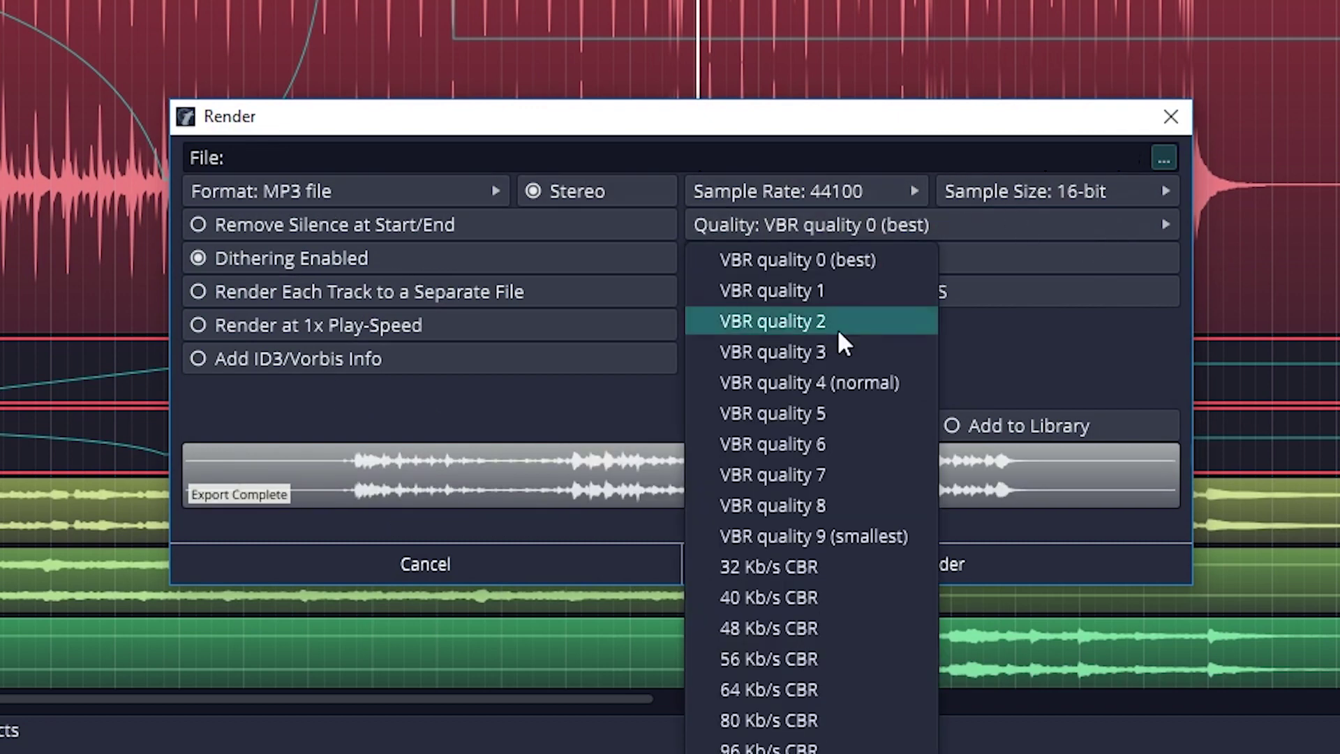
pyautogui.click(769, 753)
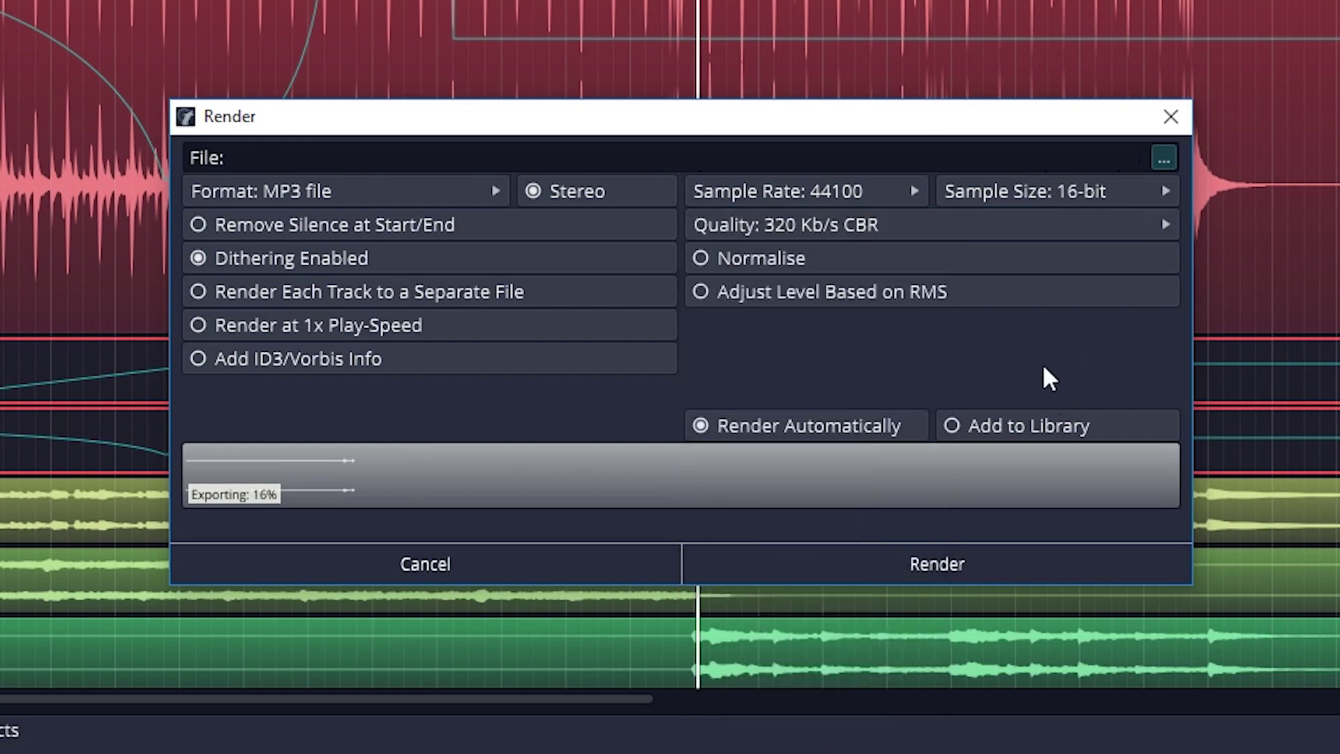
# Render the mix to the 320 Kb/s MP3 and close the Render dialog.
pyautogui.click(769, 565)
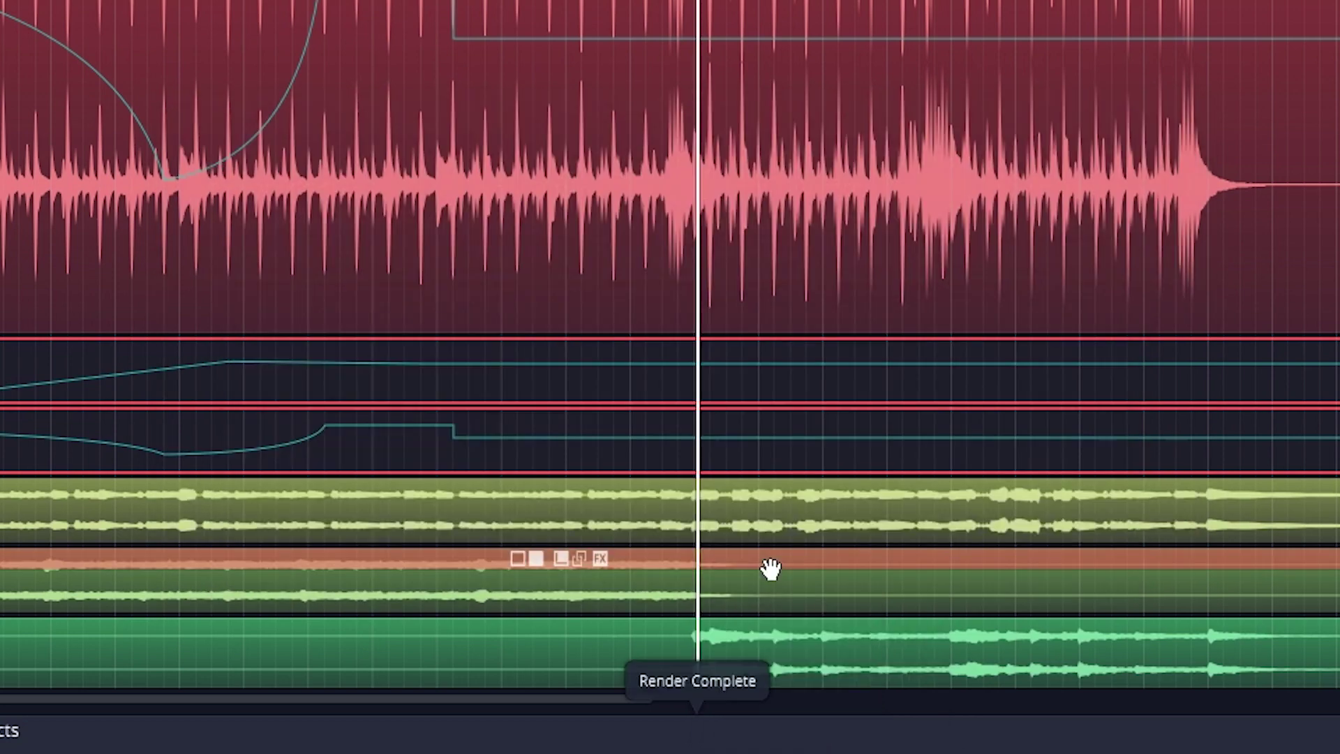